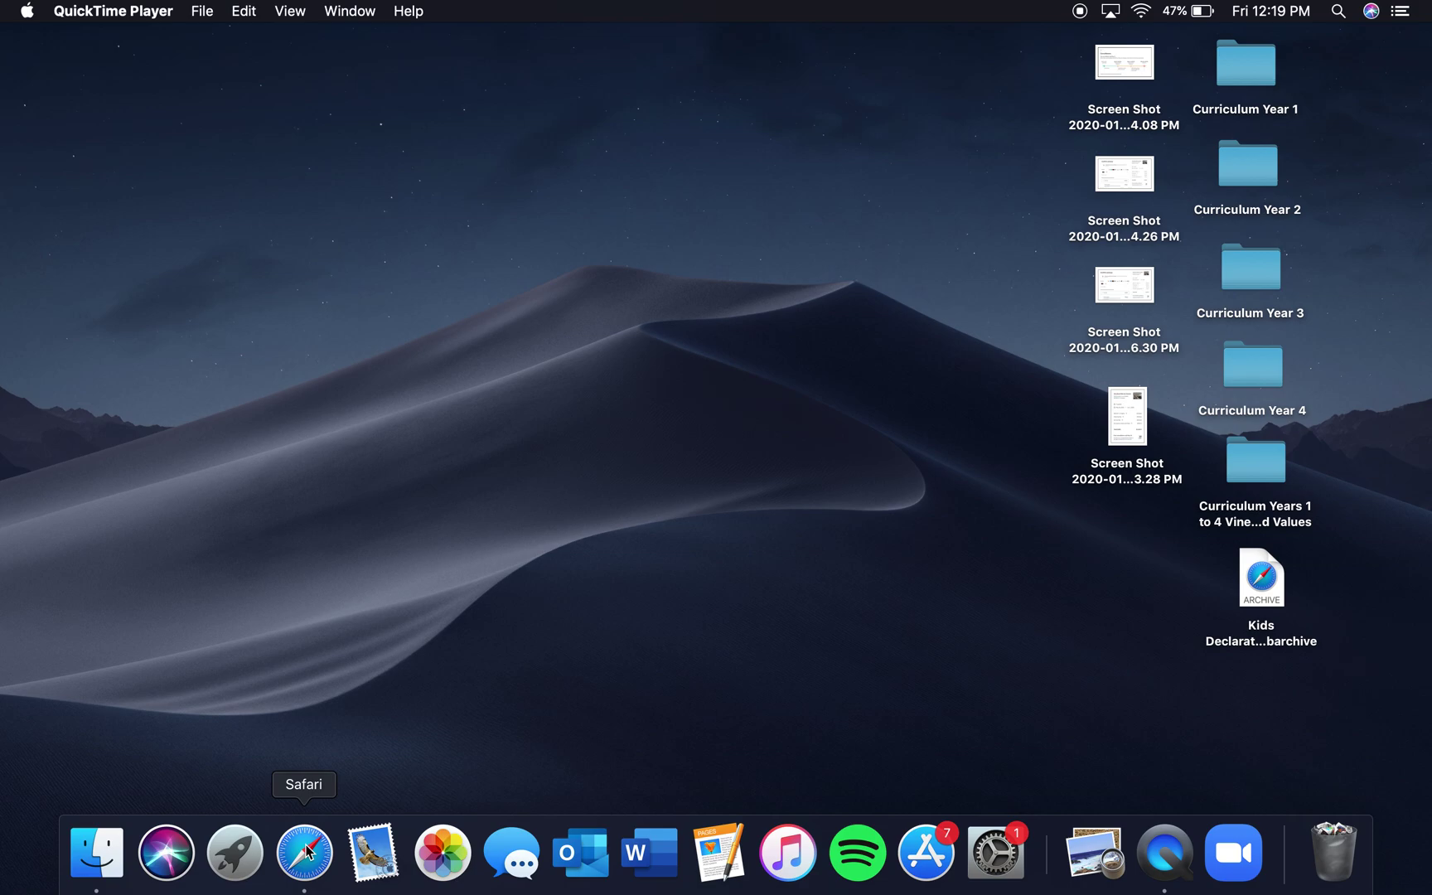
Launch Safari and load the zoom.us website
click(306, 851)
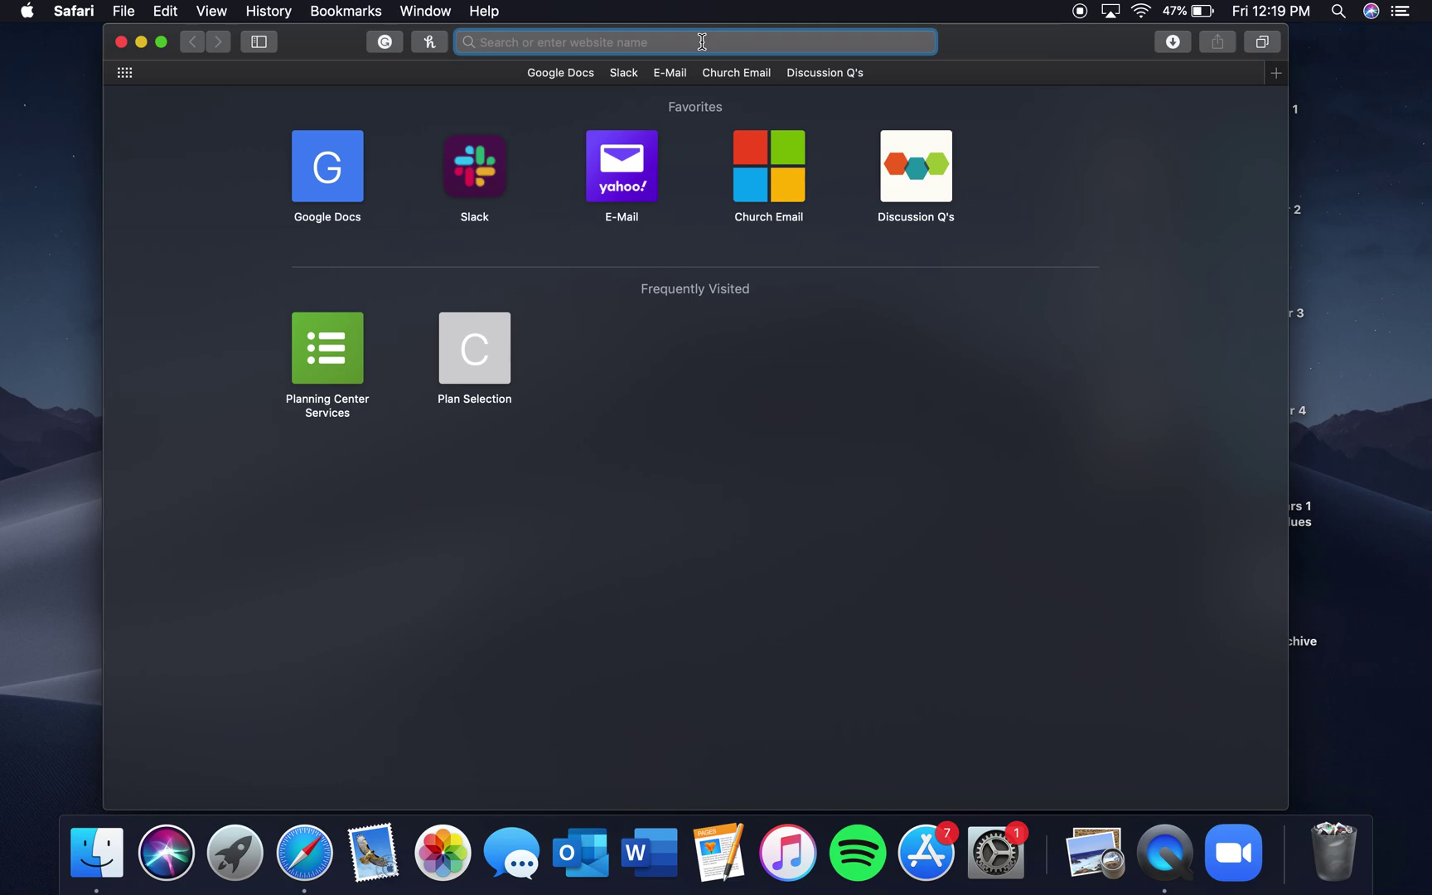
text(zoo)
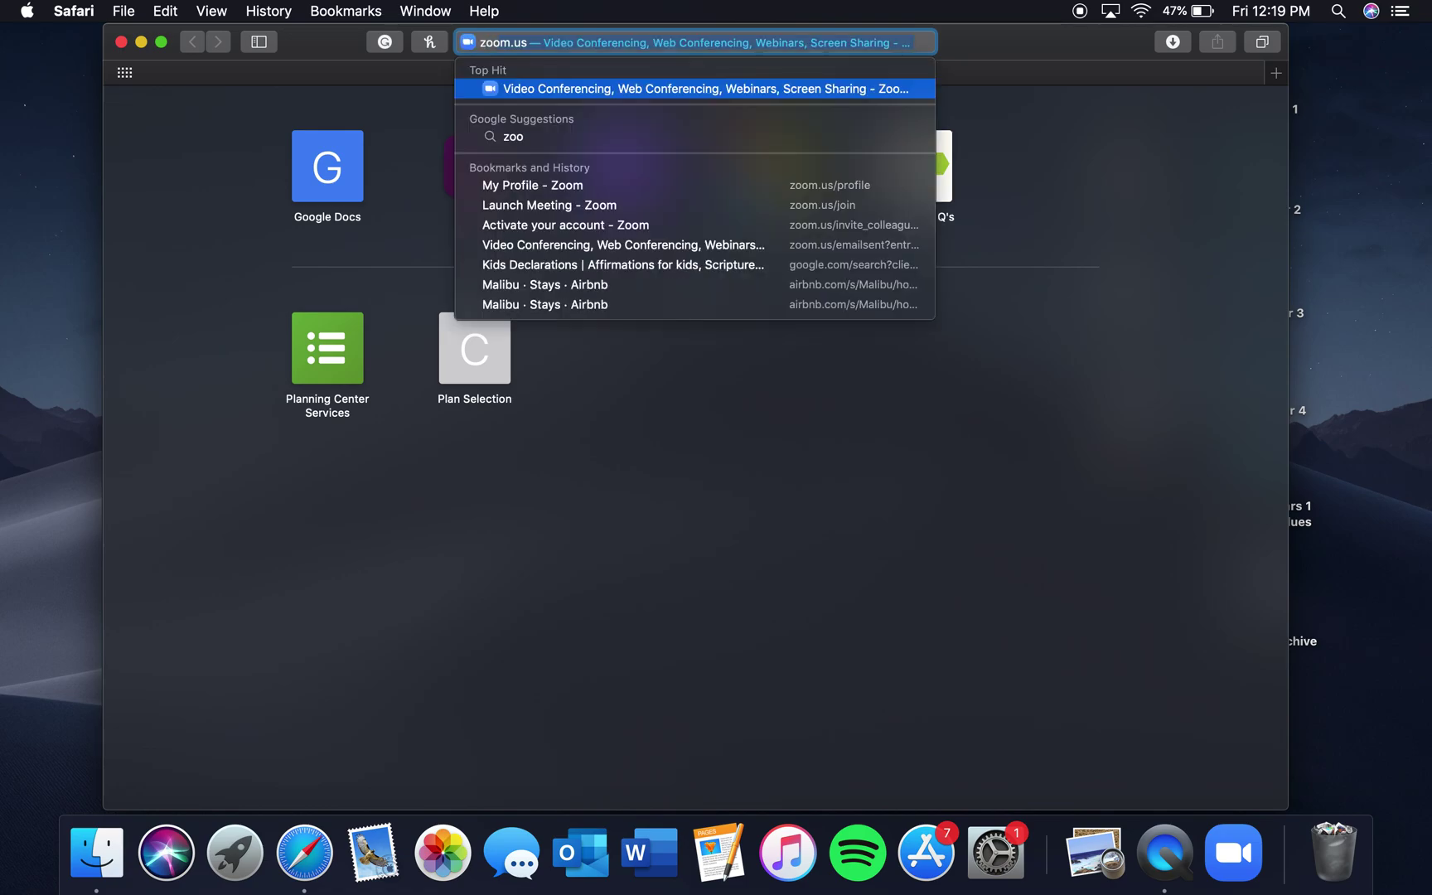
text(m)
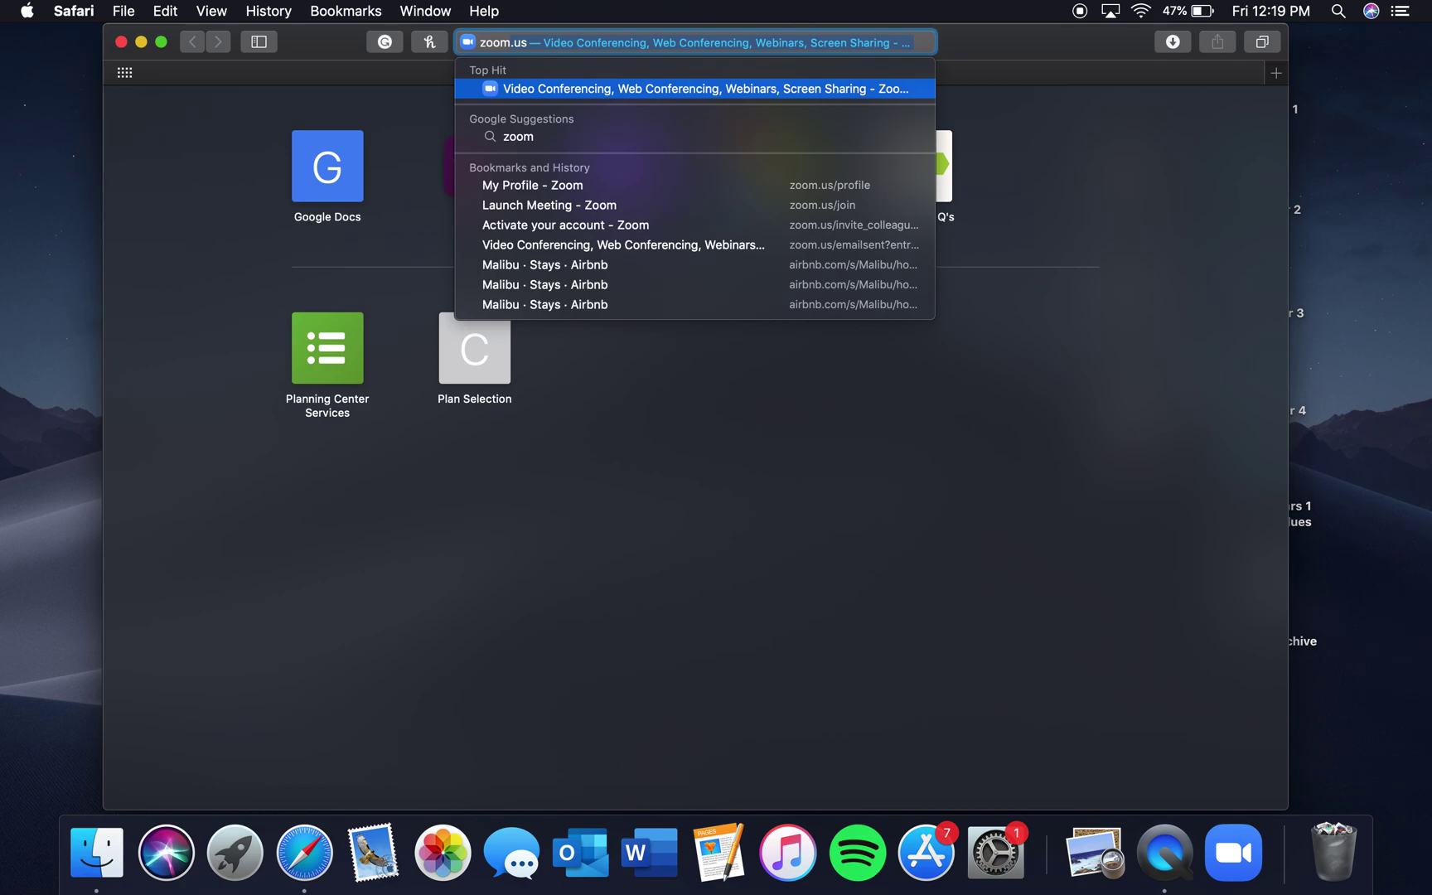
text(.u)
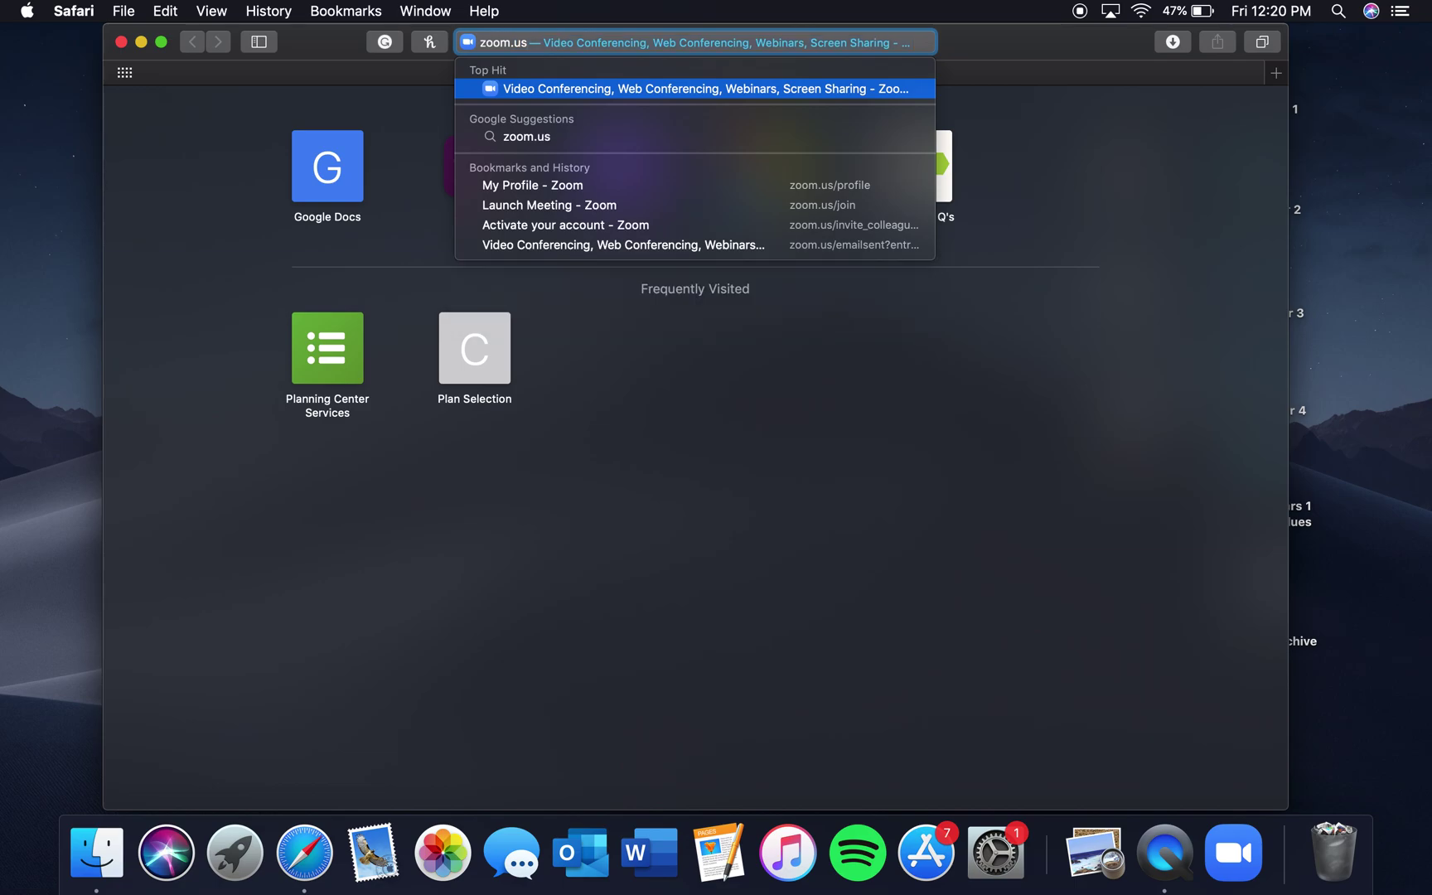
text(s)
key(Return)
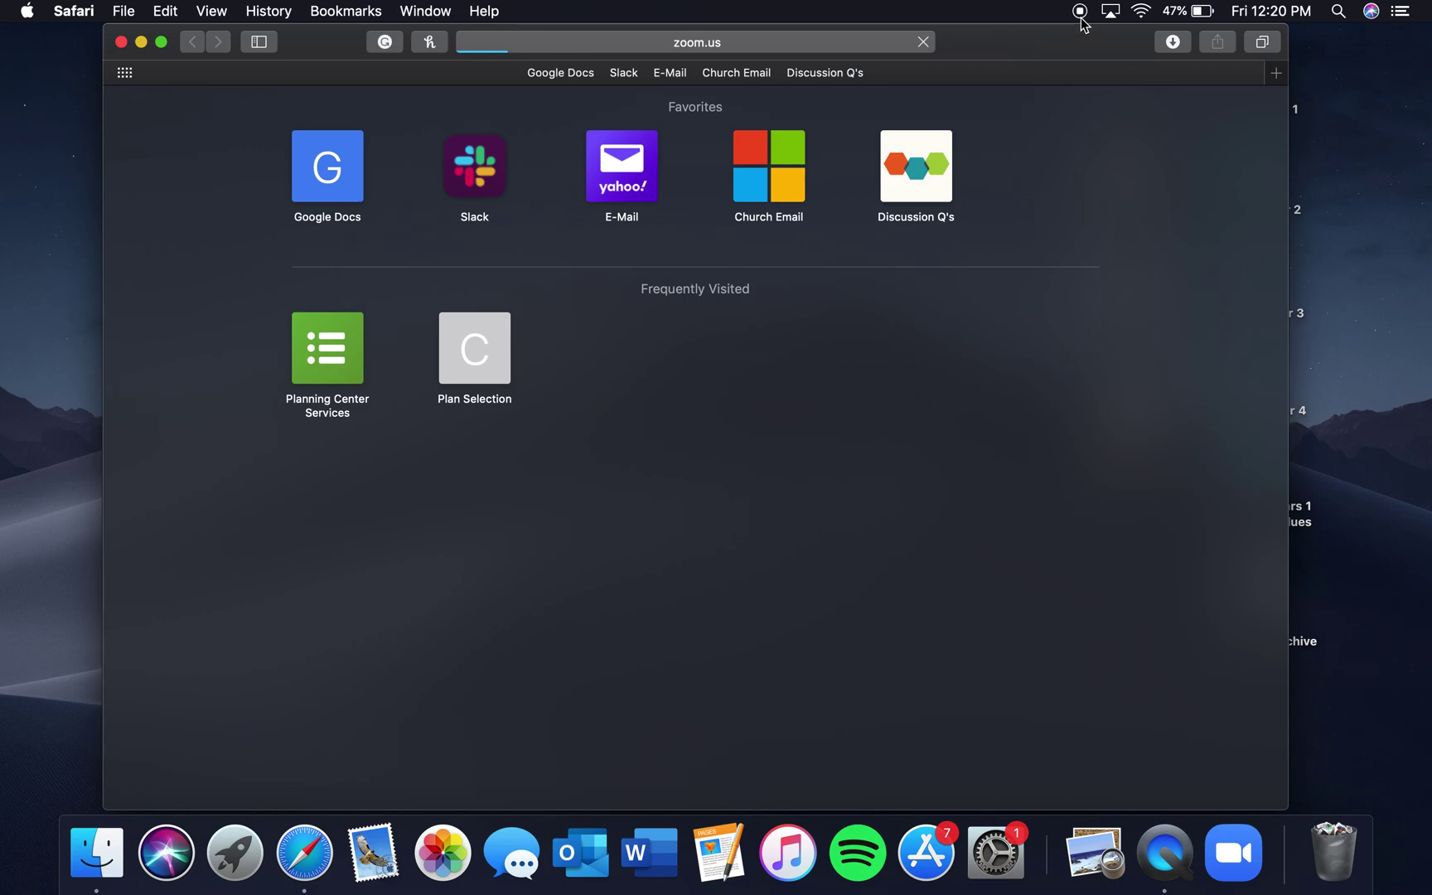
Check the Wi-Fi network list while the Zoom homepage finishes loading
click(1142, 10)
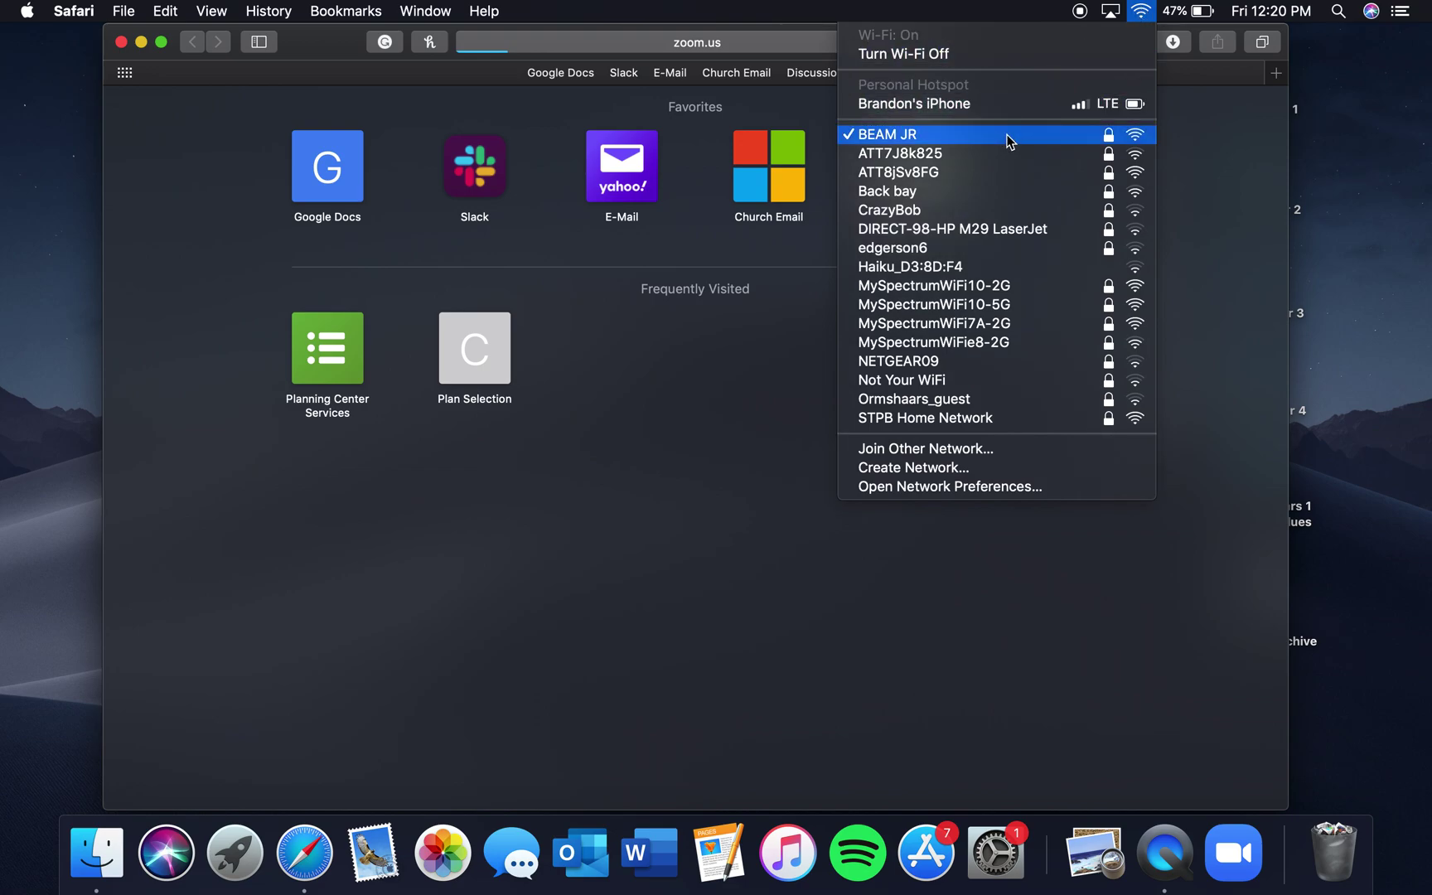
click(1141, 10)
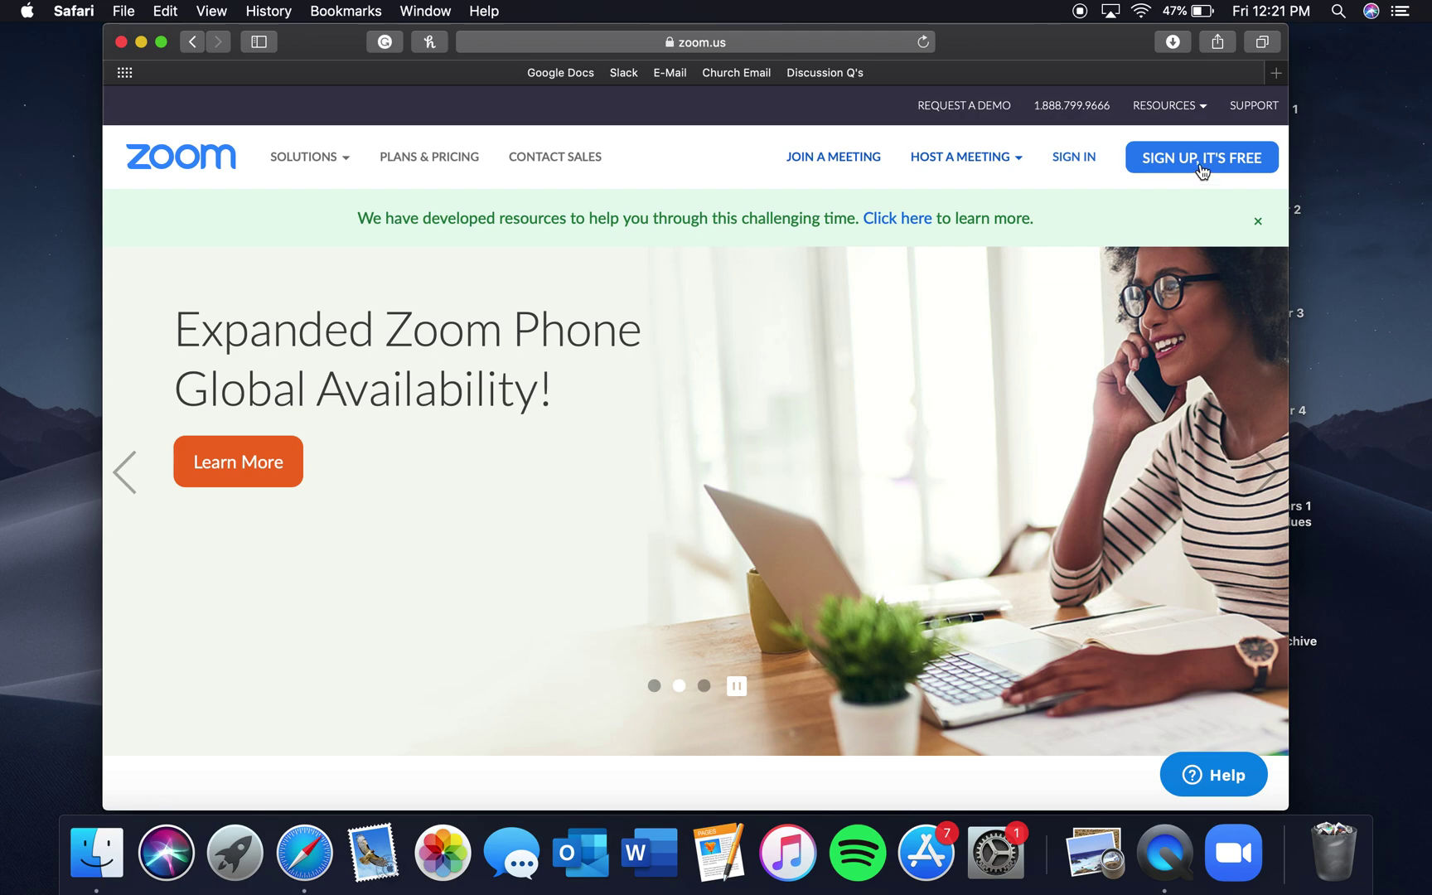
Open Zoom's 'Sign Up, It's Free' page from the homepage
click(1199, 166)
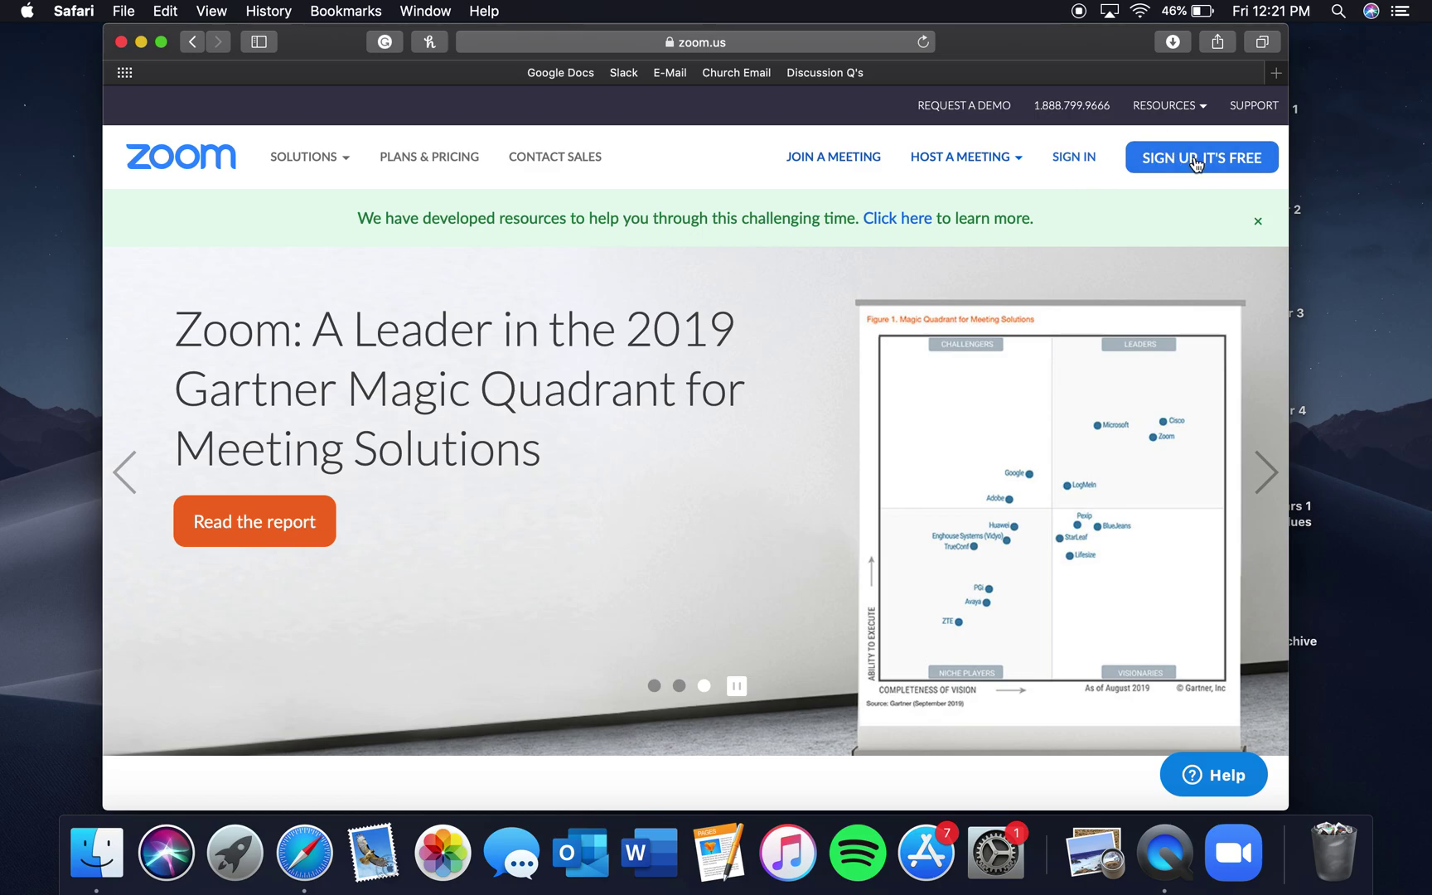
click(1196, 159)
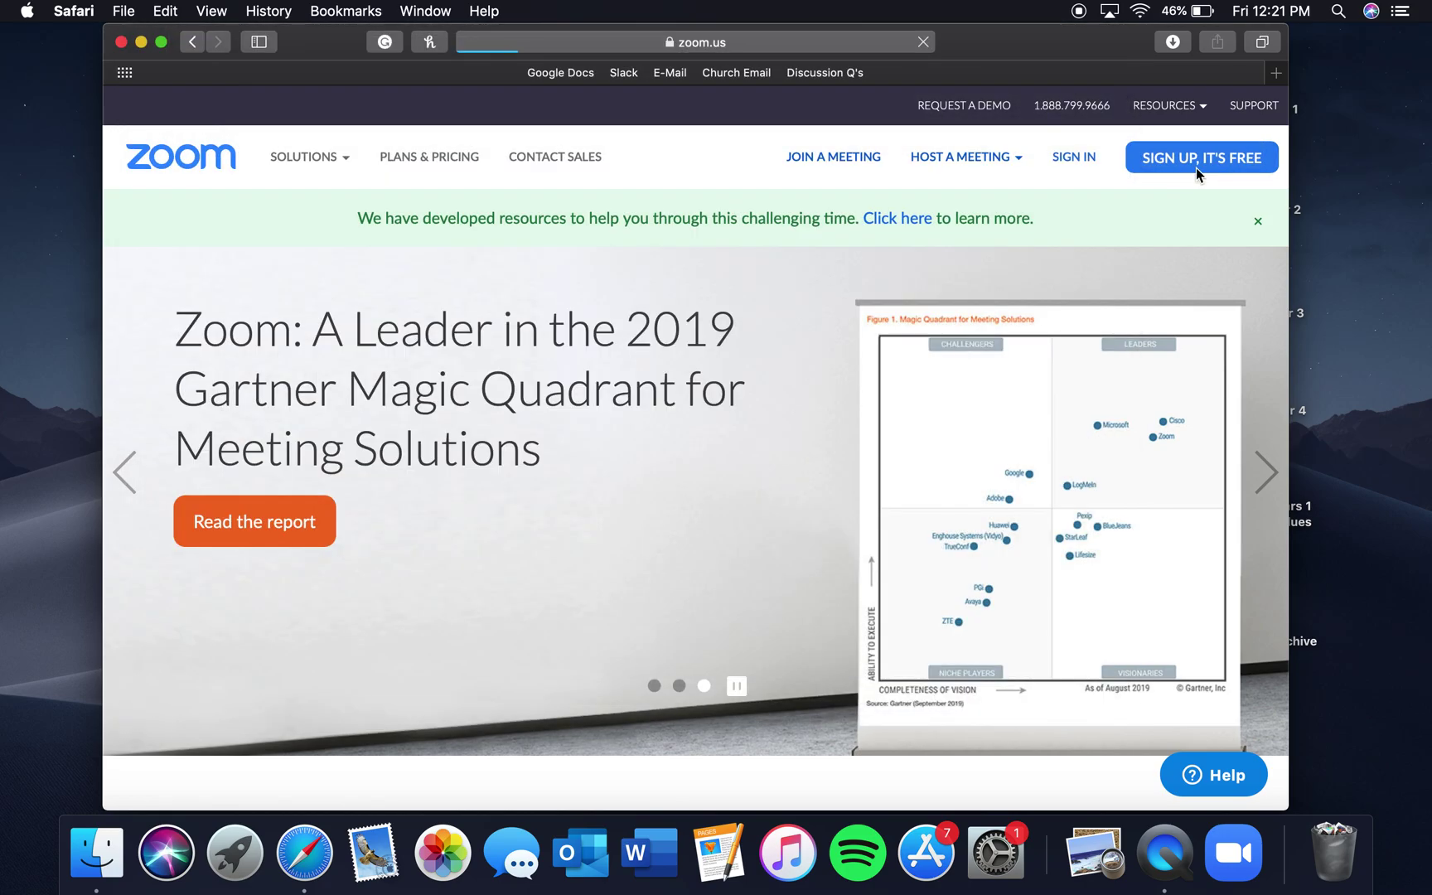
click(1196, 167)
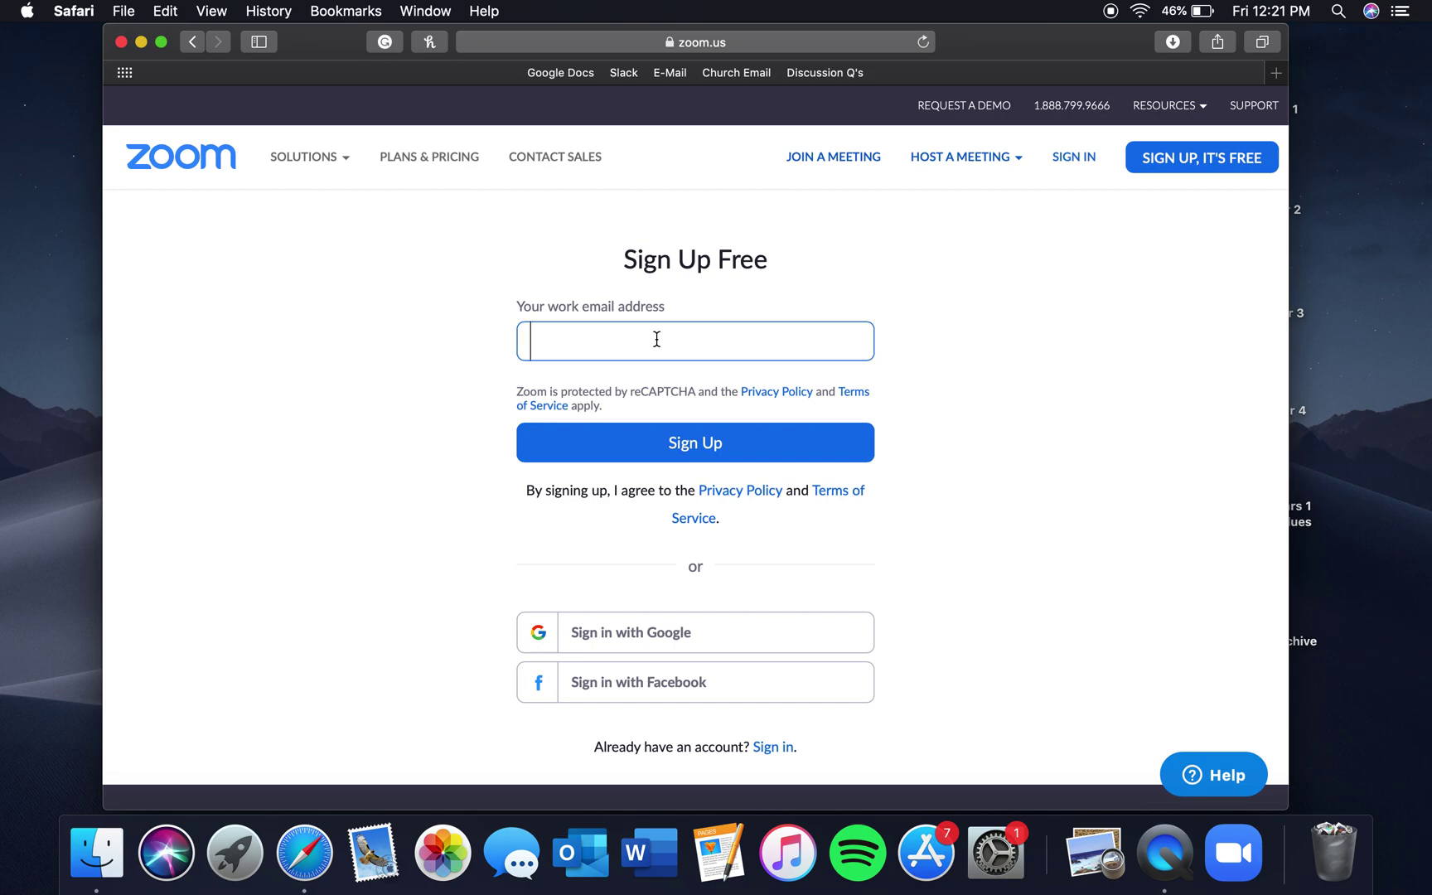
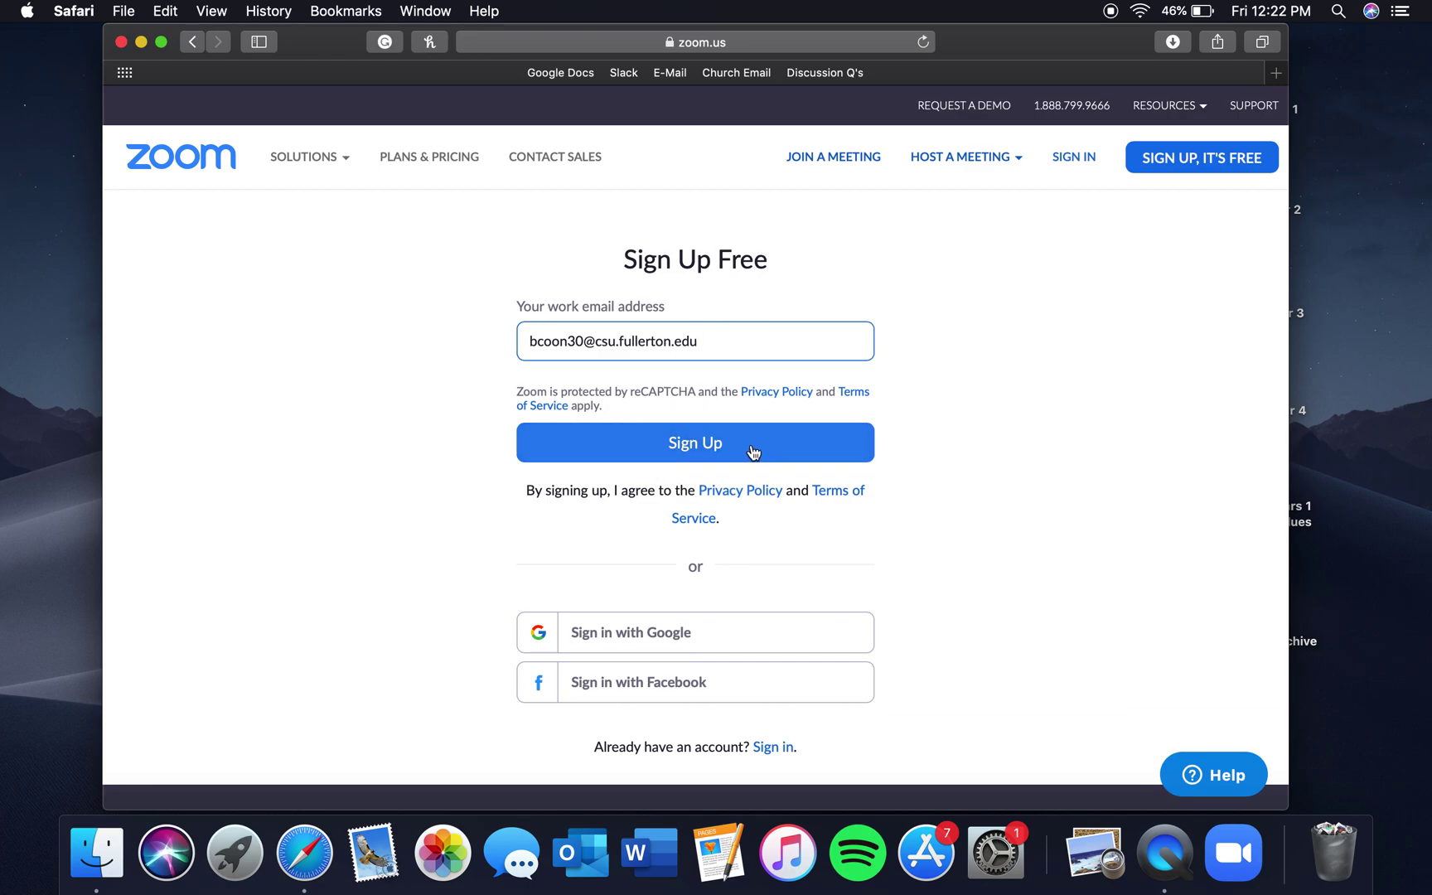
Enter the school work email address and submit the free sign-up
click(753, 450)
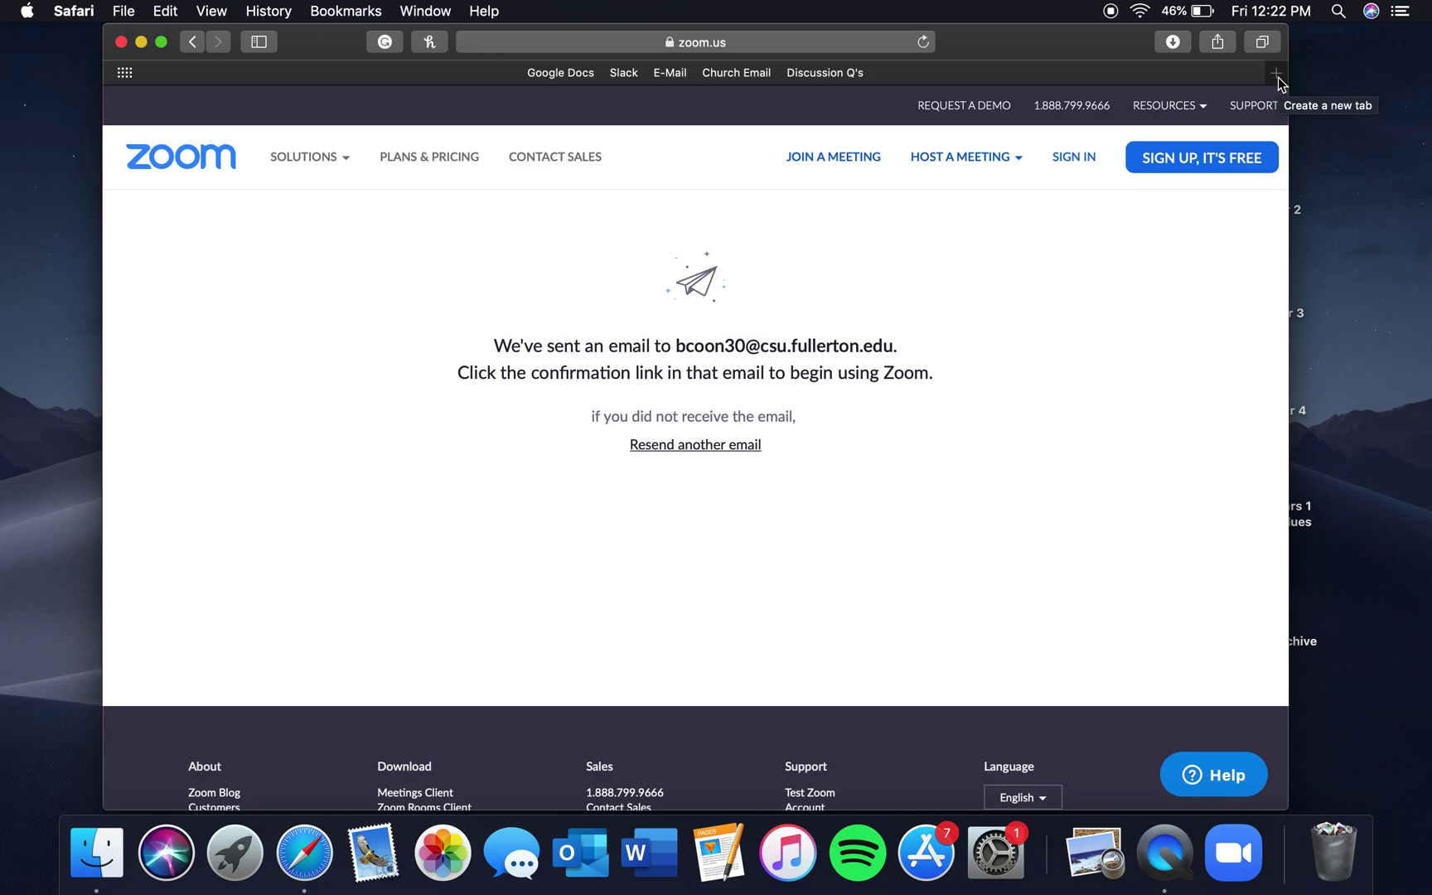
Open a single new Safari tab and load gmail.com
click(1277, 75)
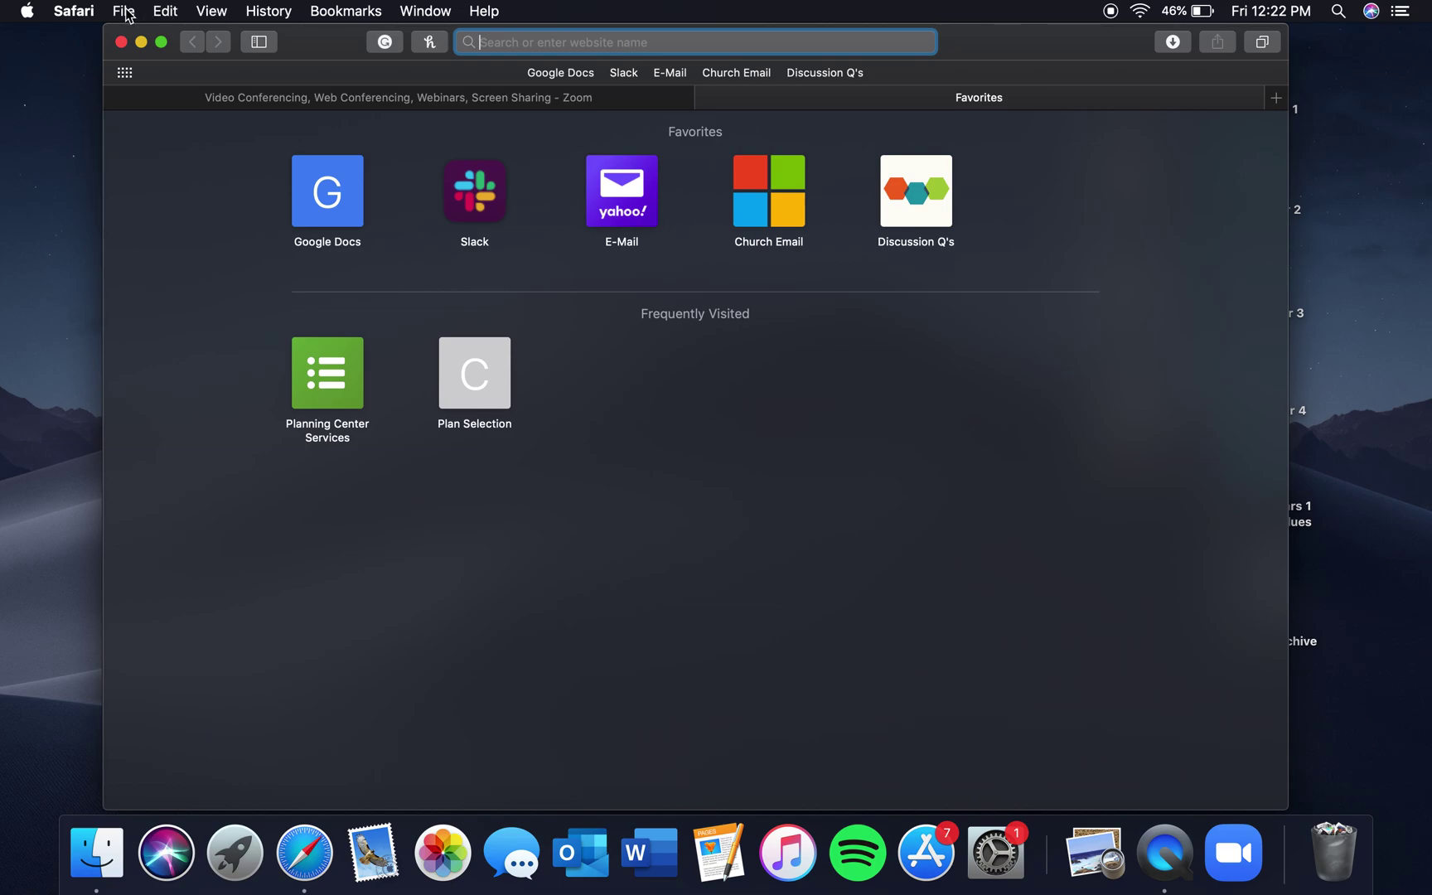
click(124, 11)
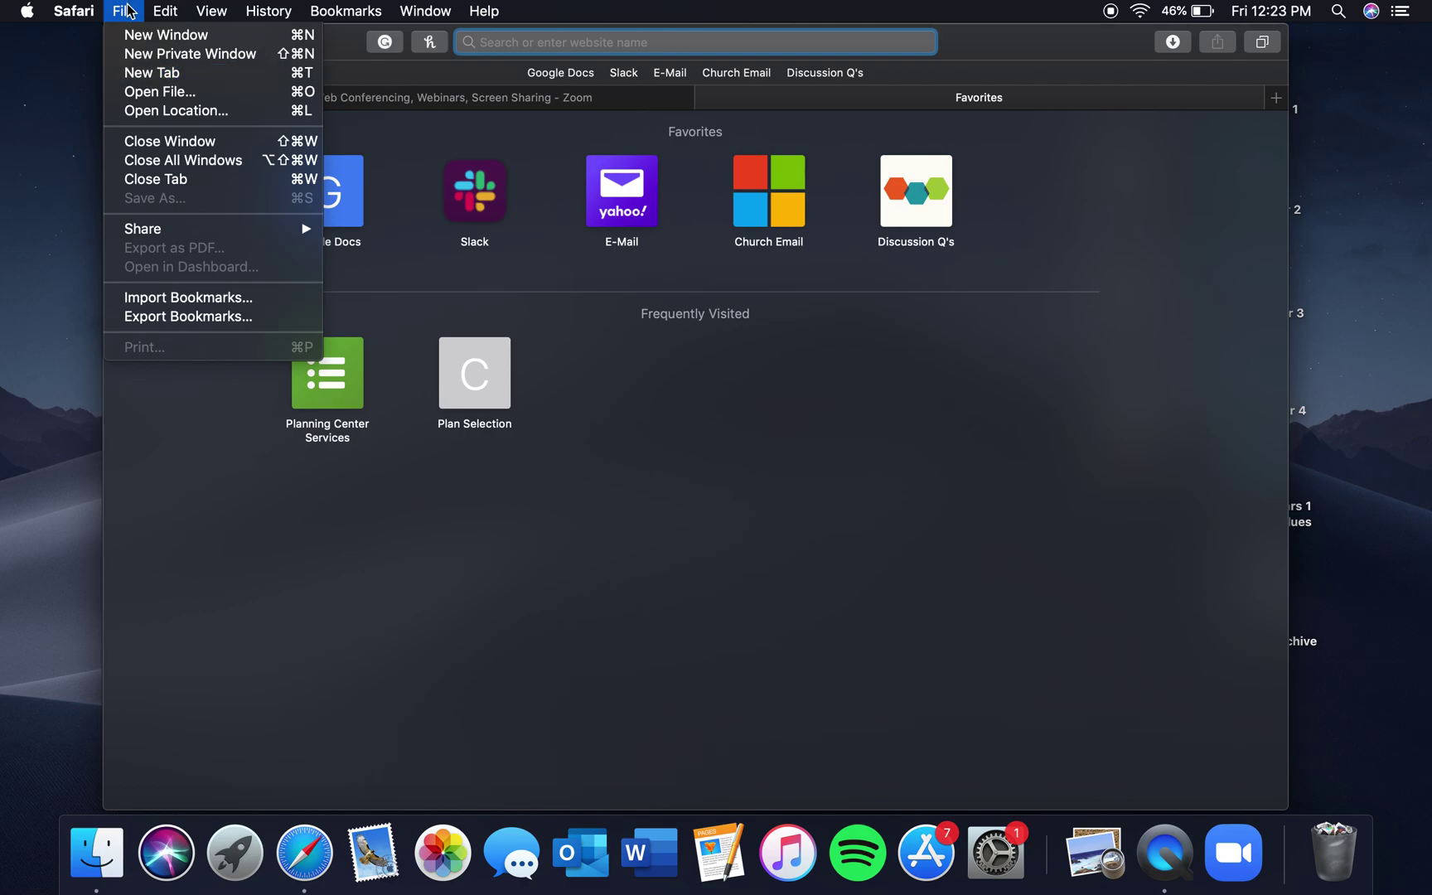
click(141, 75)
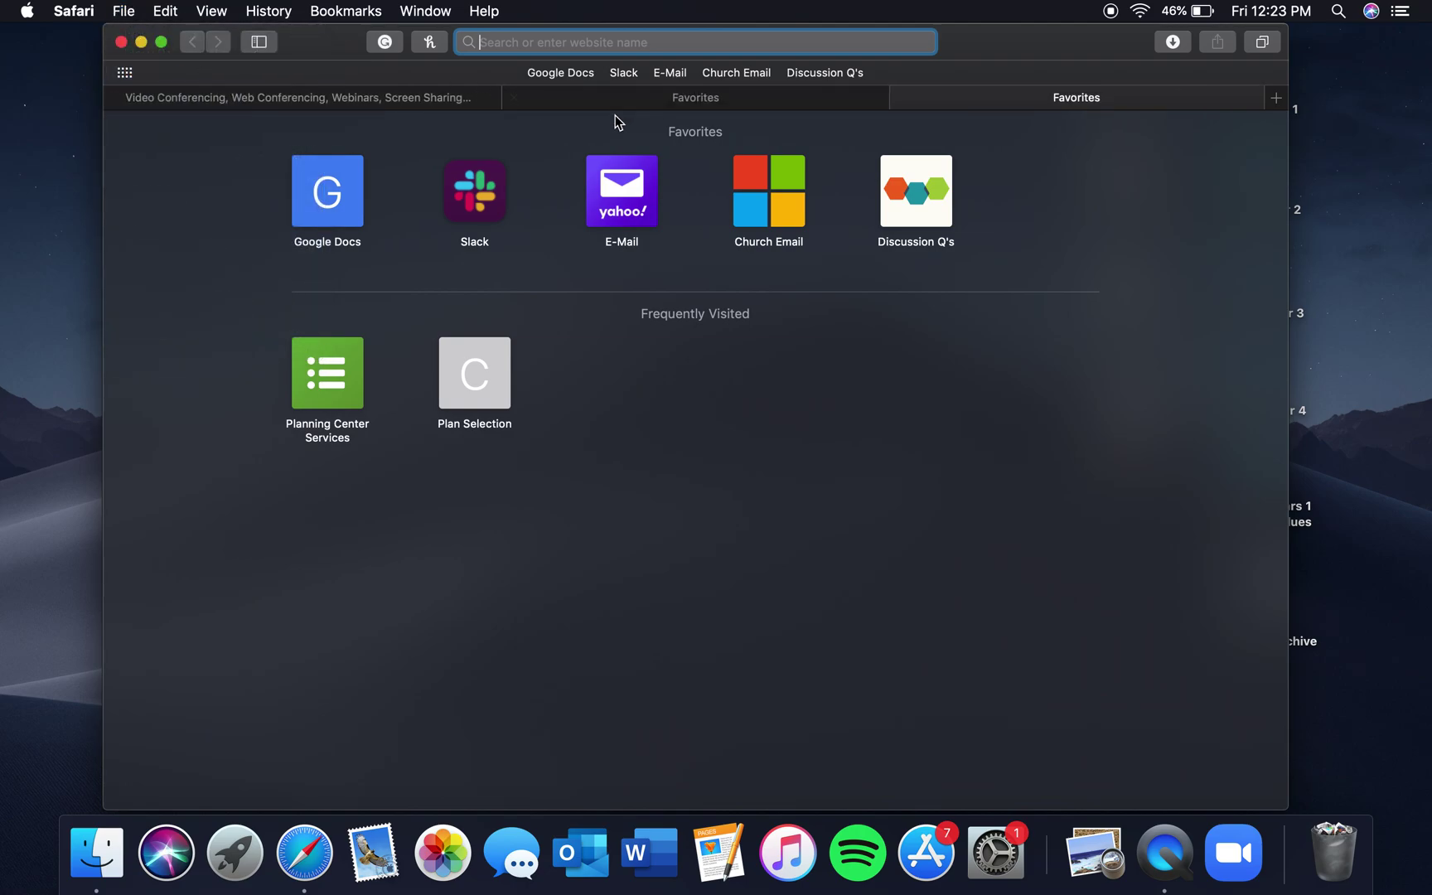
click(514, 98)
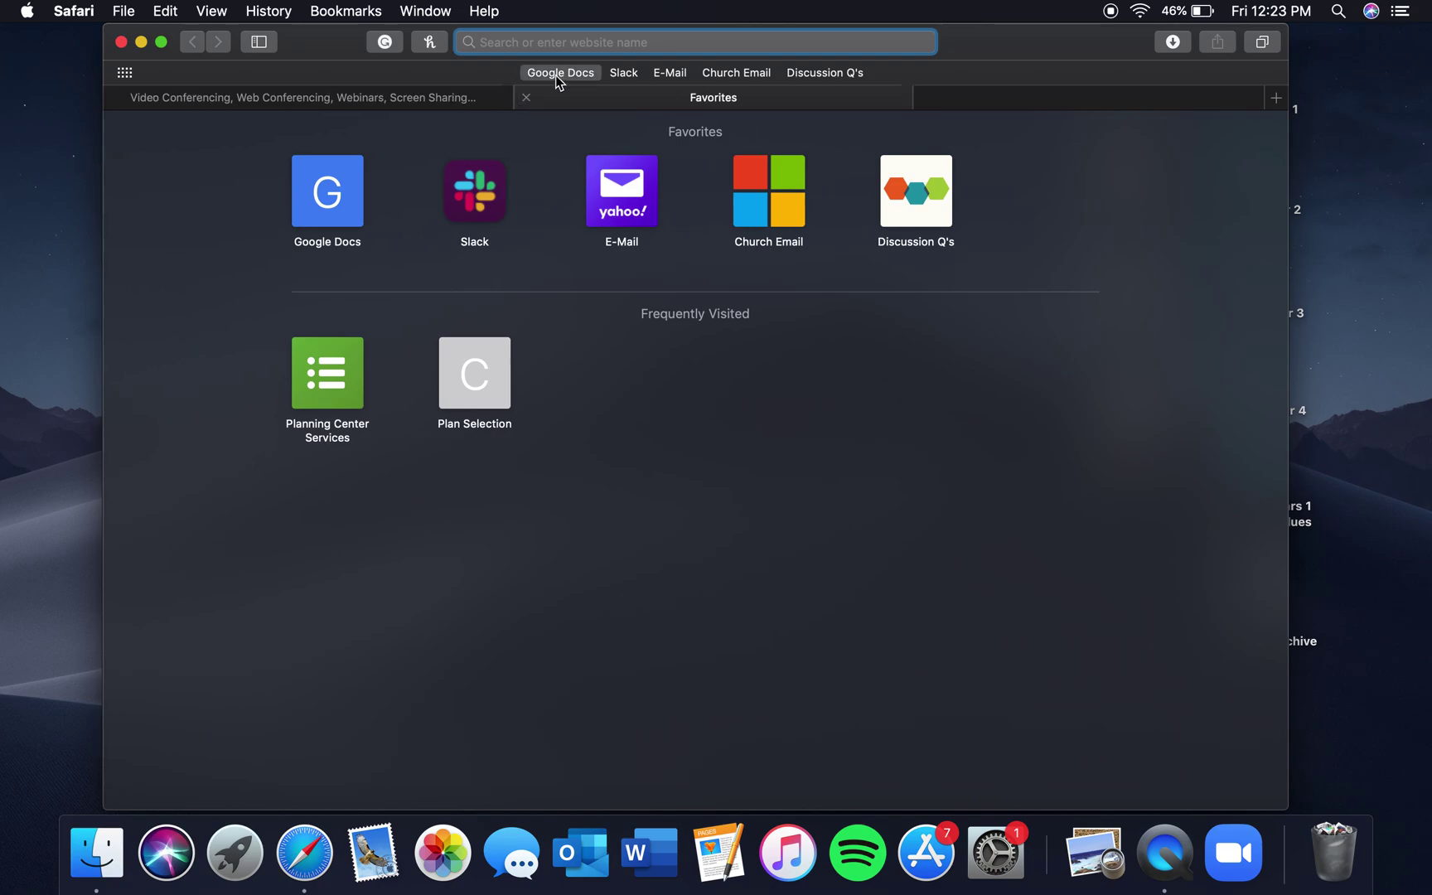
text(gm)
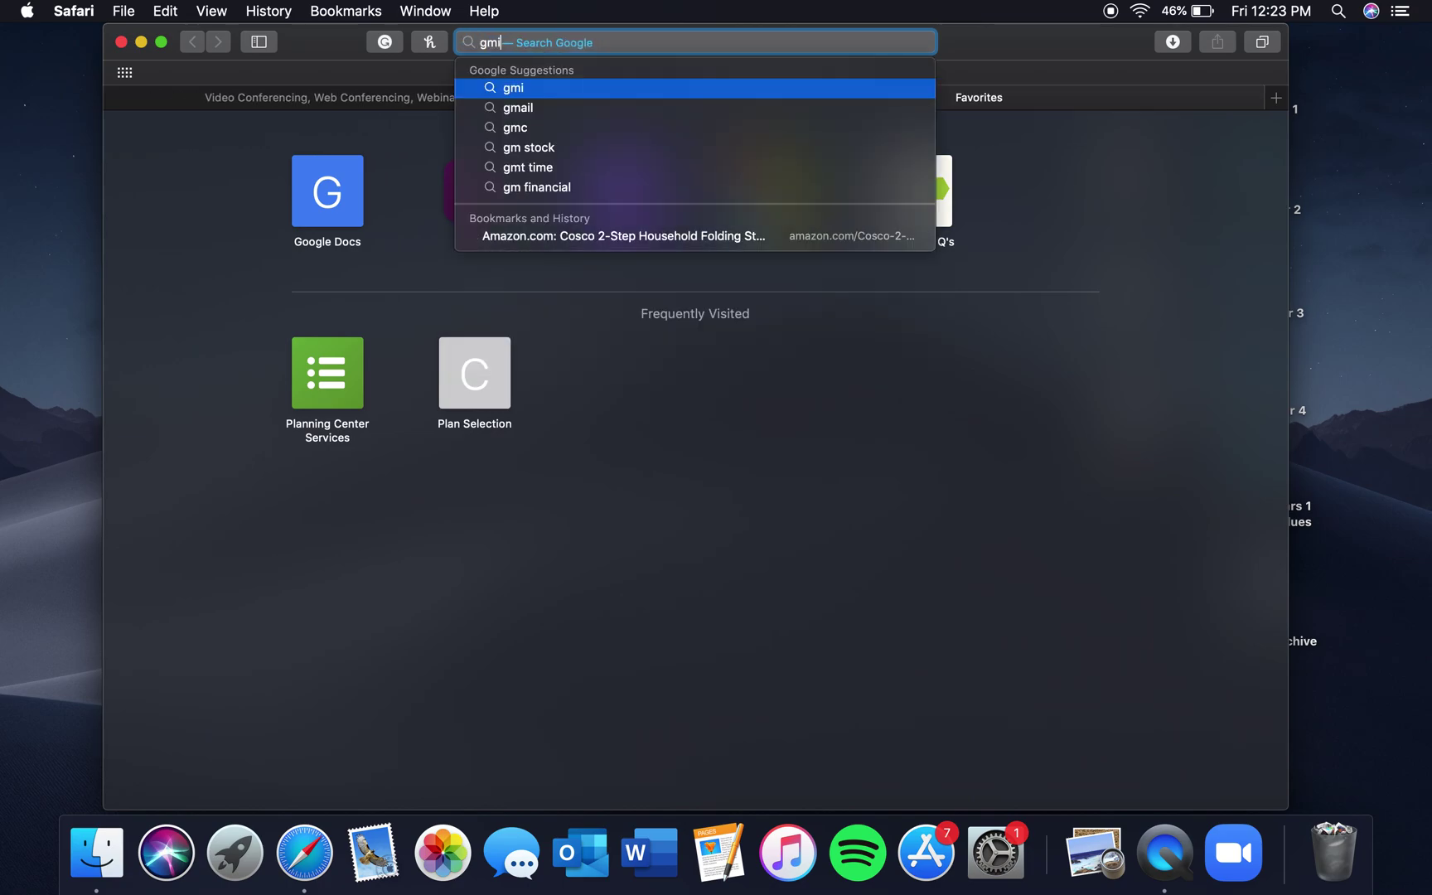
text(ail.com)
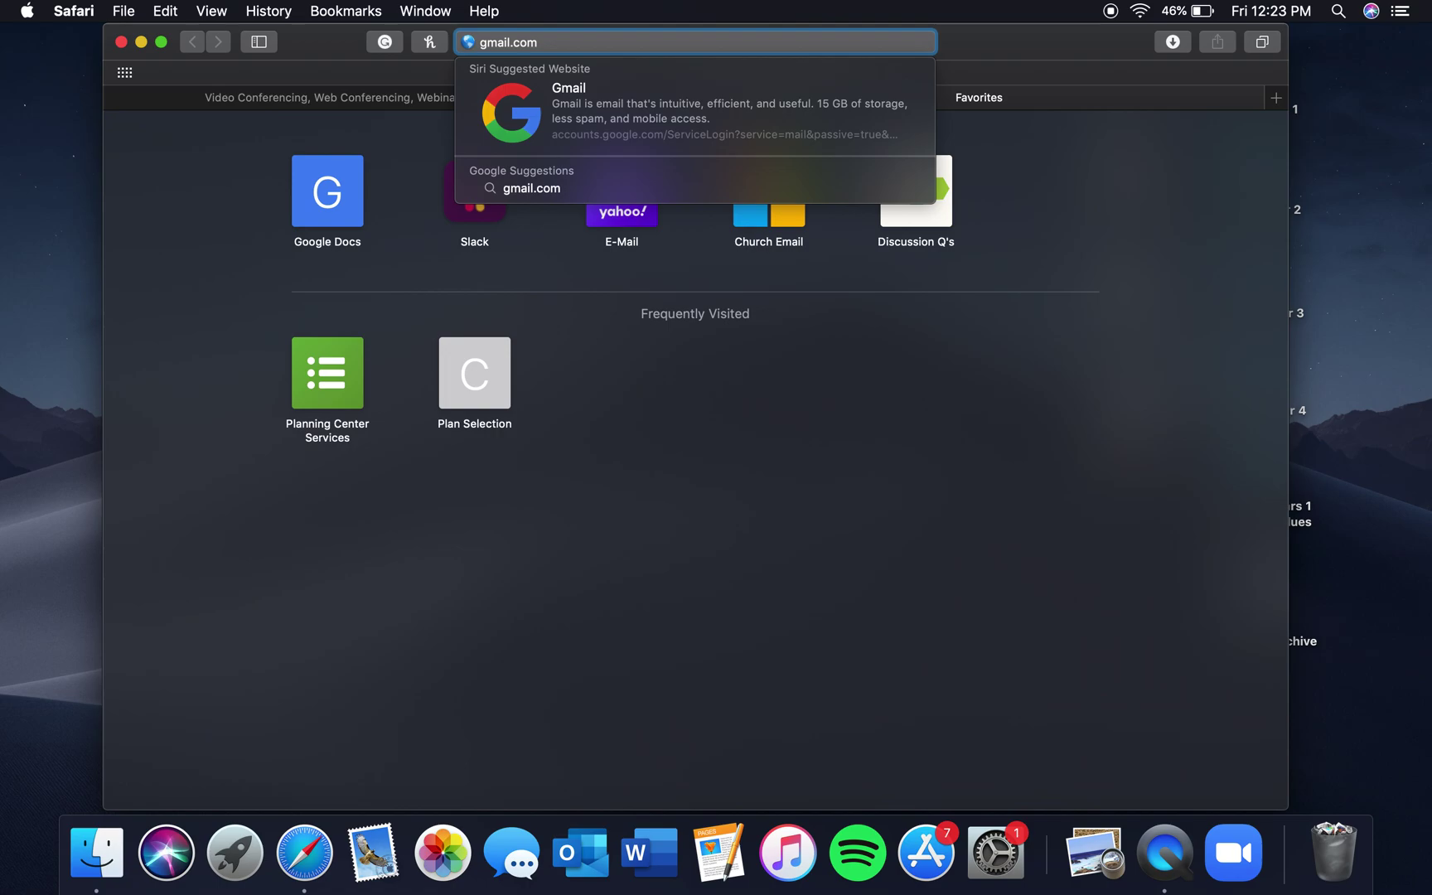
key(Return)
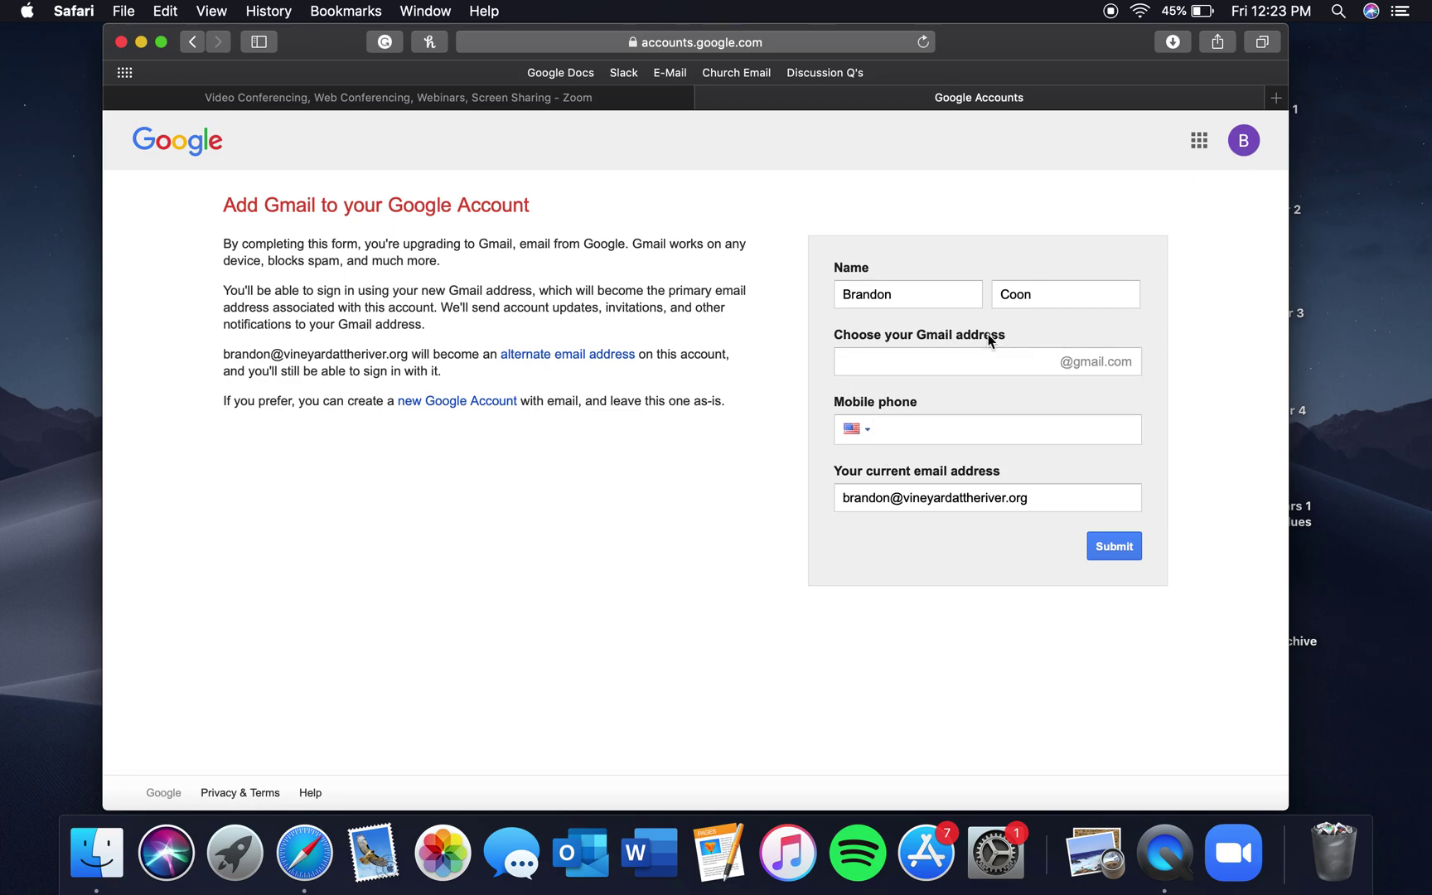
Sign in to Google with the school email, using the saved Titan Apps login
click(1253, 142)
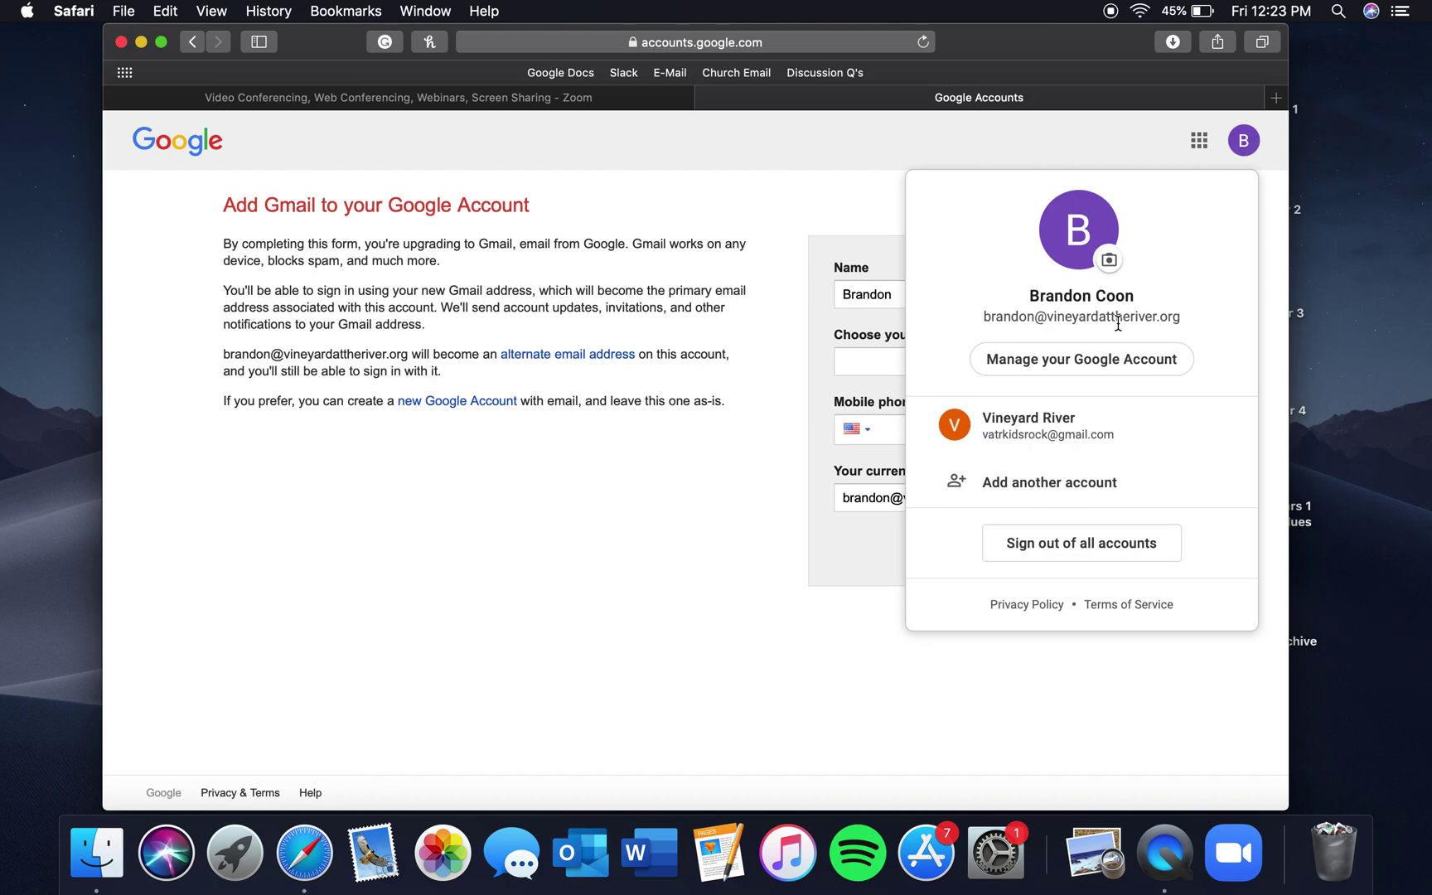
click(1052, 487)
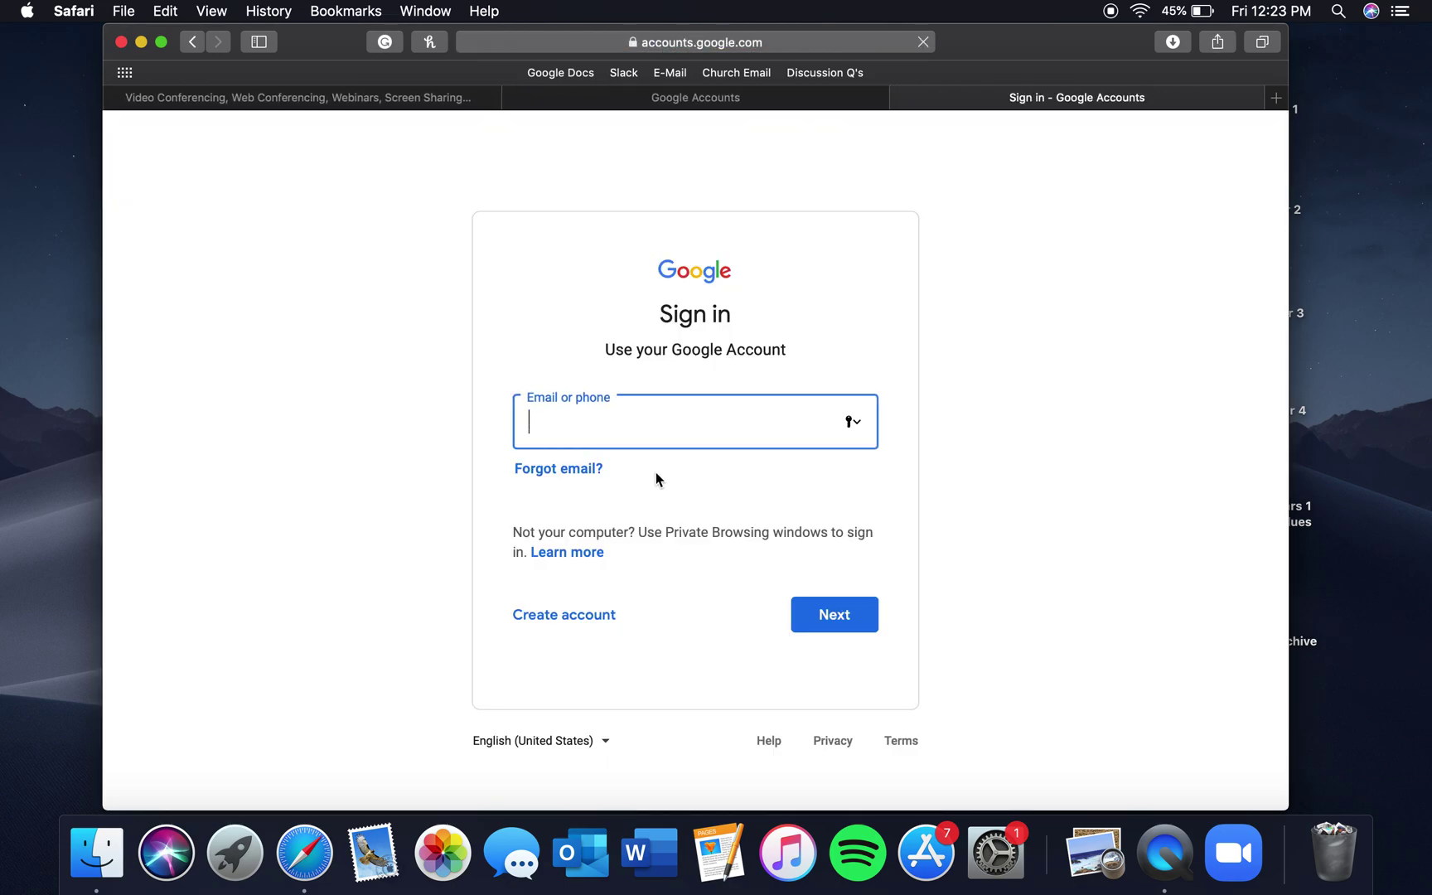
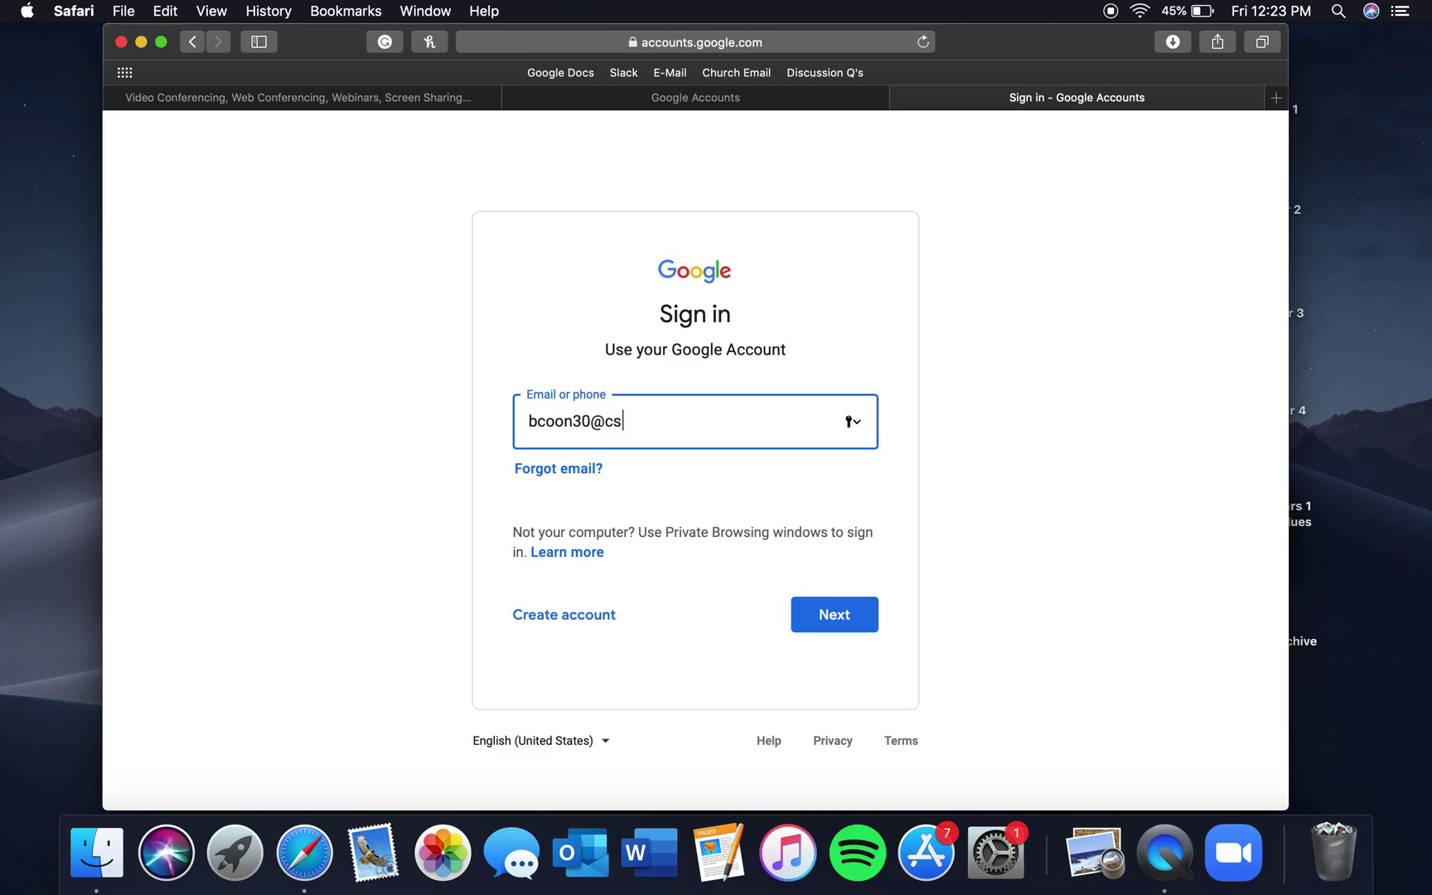
click(832, 613)
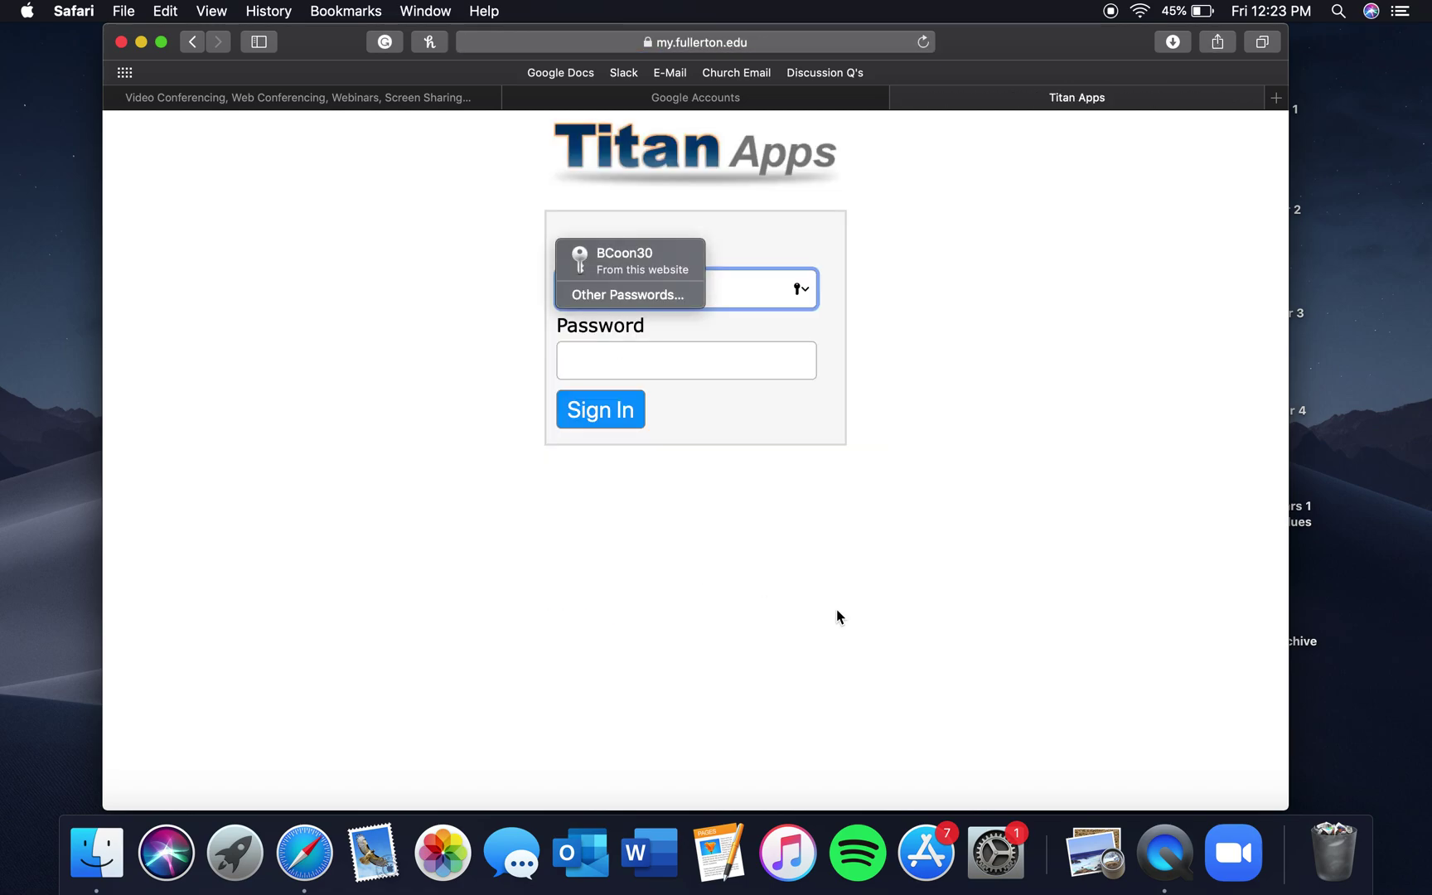
click(739, 304)
click(659, 256)
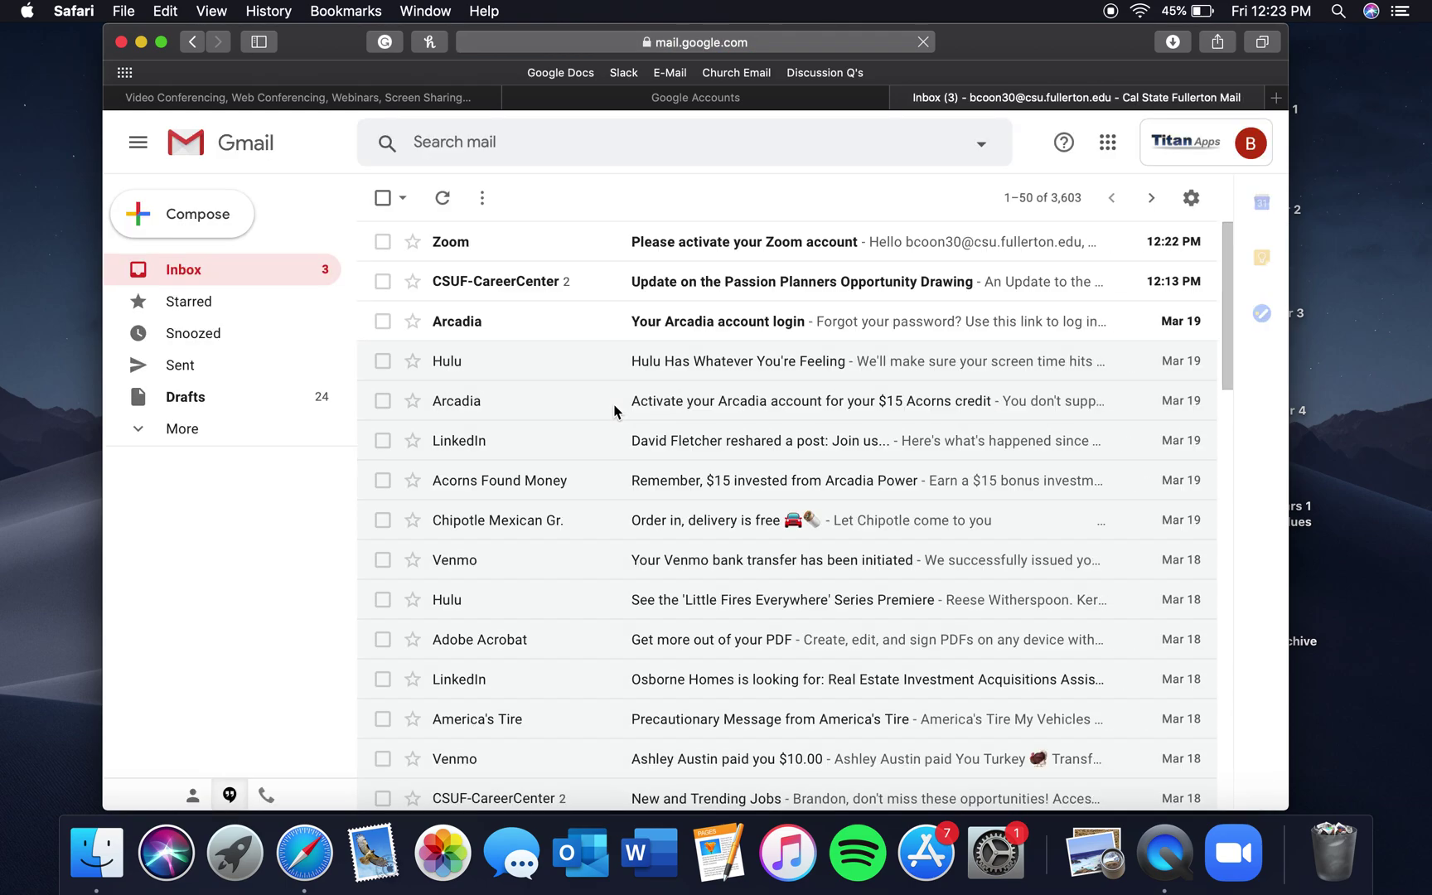
Open the Zoom activation email and scroll through its contents
click(740, 247)
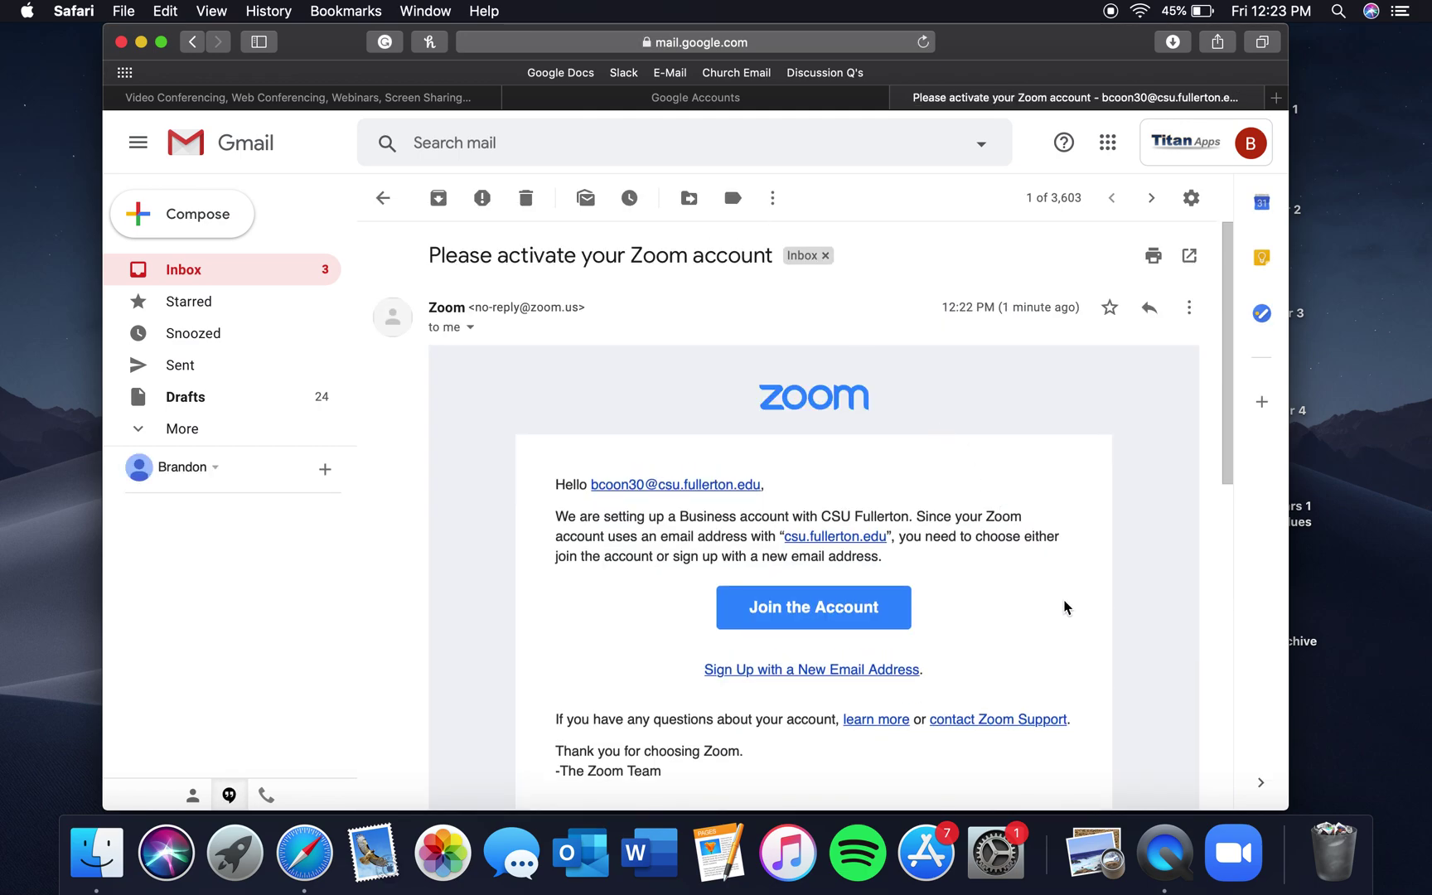
scroll(1065, 607, down, 4)
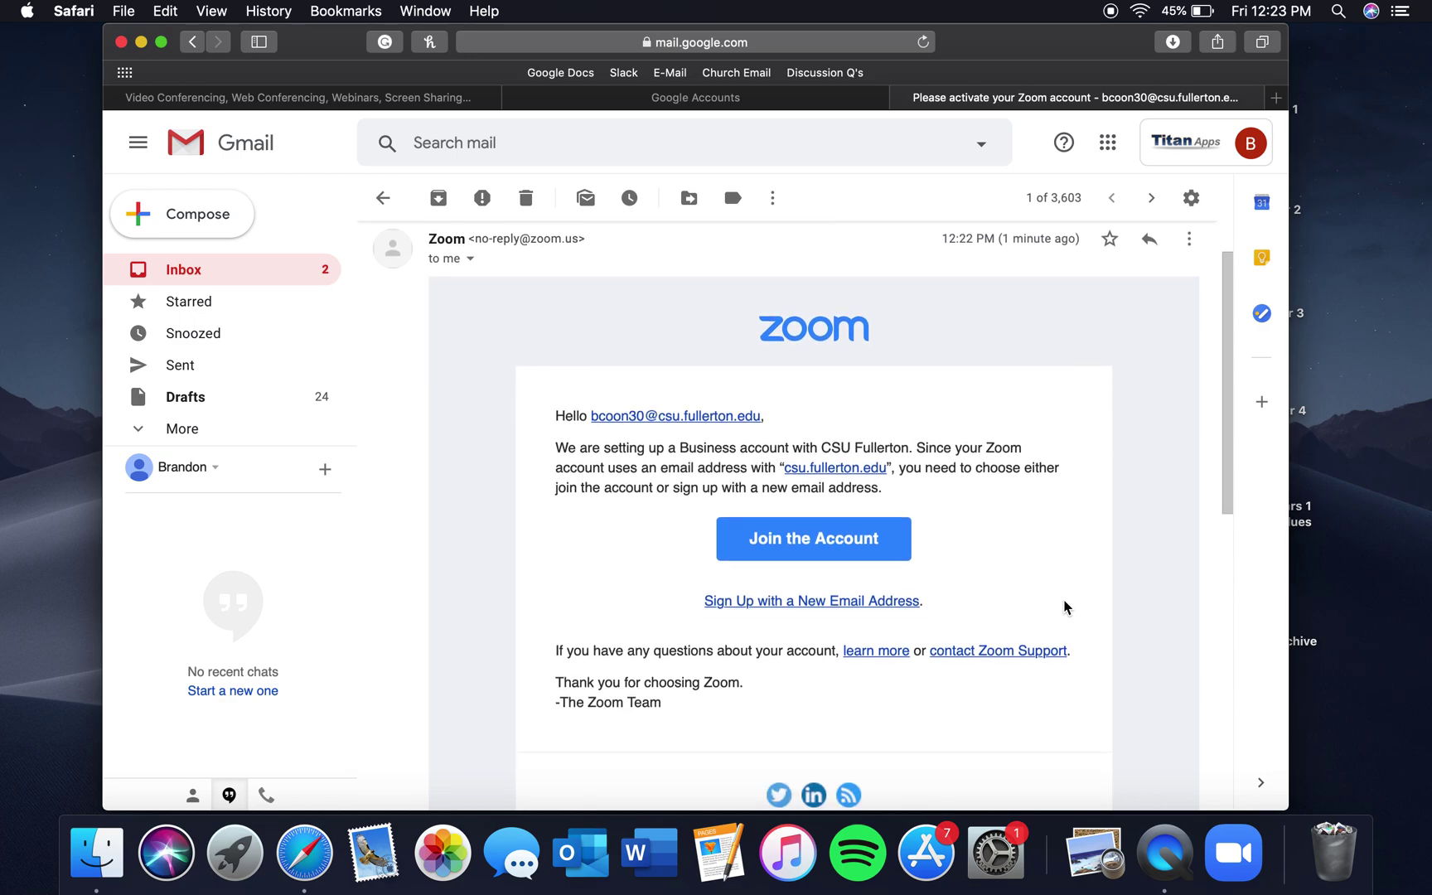
scroll(1065, 608, up, 1)
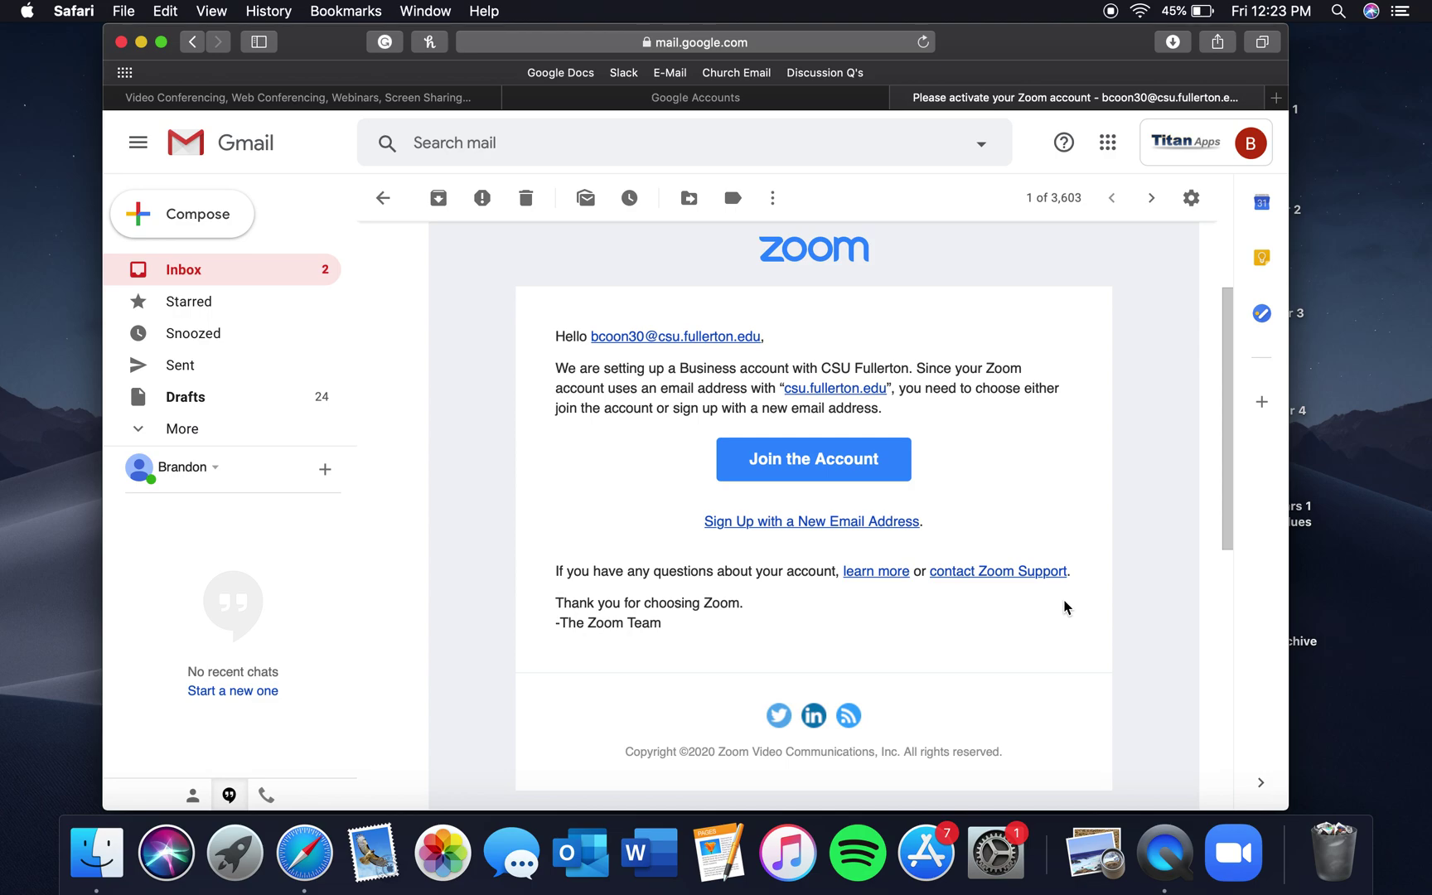
scroll(1016, 462, up, 3)
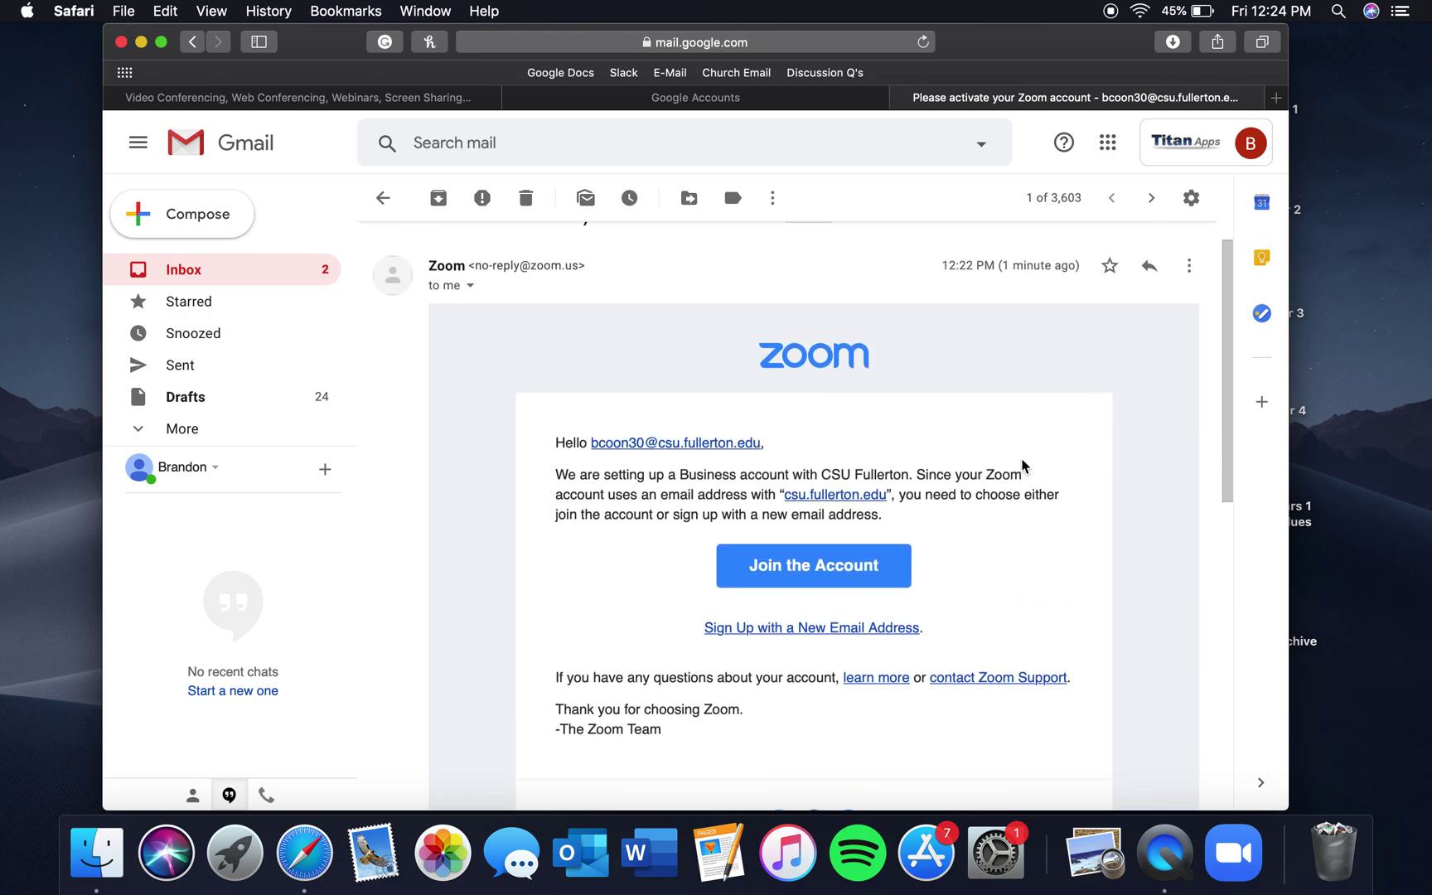
scroll(525, 326, up, 1)
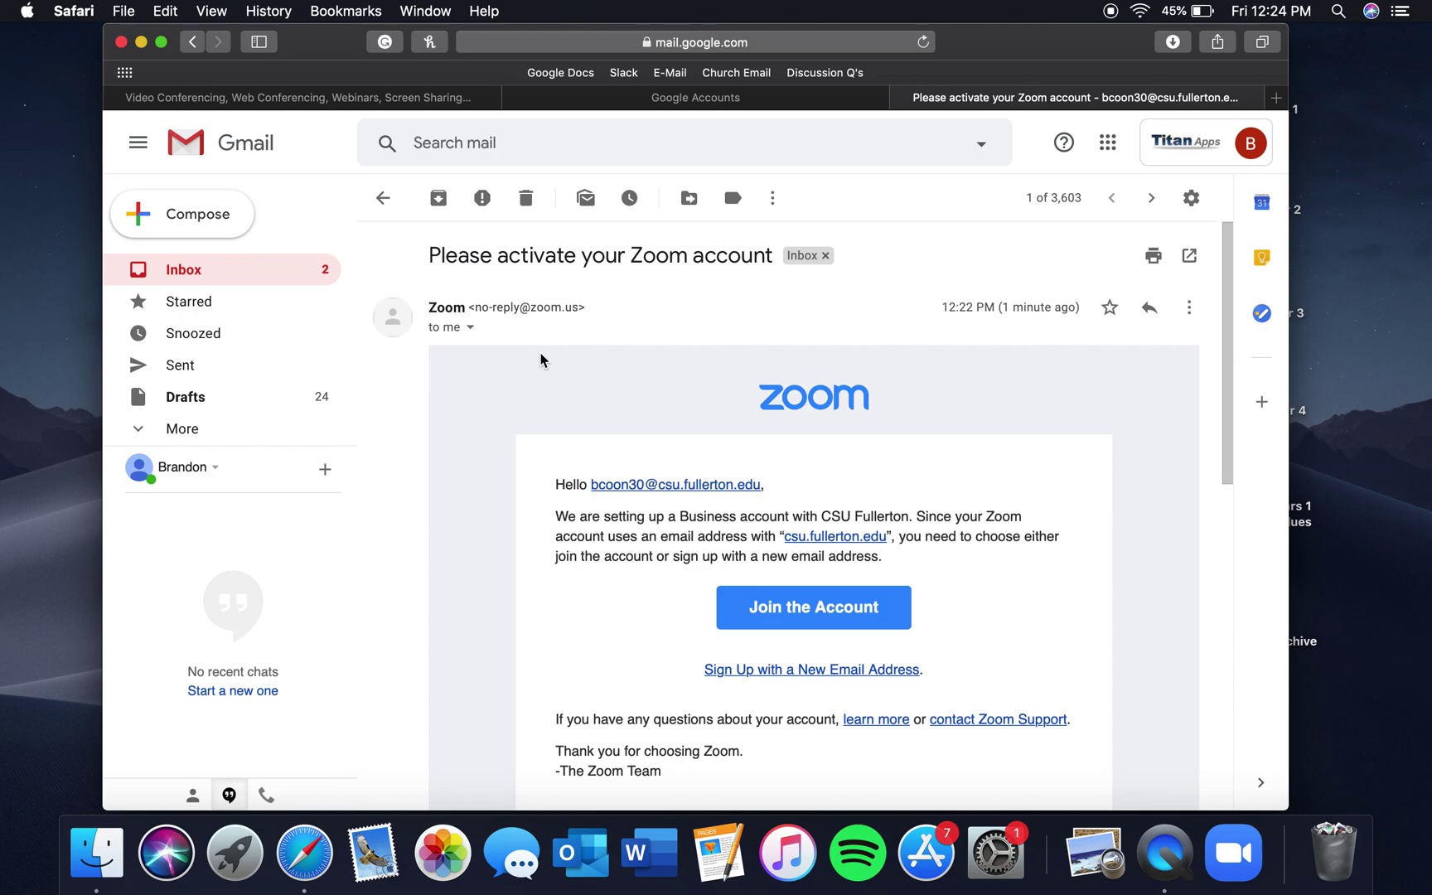
Toggle the sidebar's More labels, return to the inbox, and reopen the Zoom email
click(146, 430)
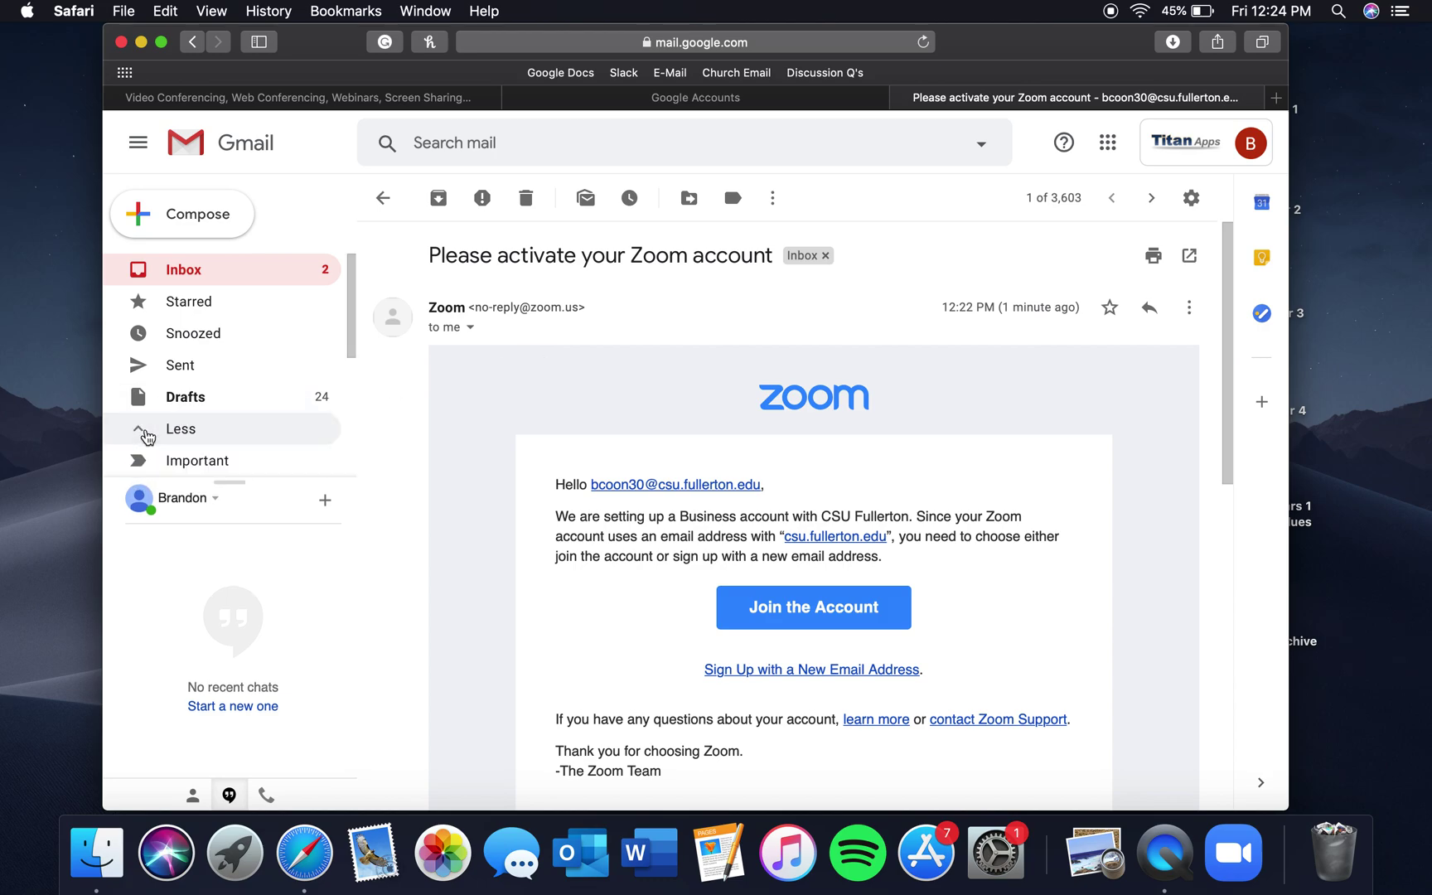
click(145, 431)
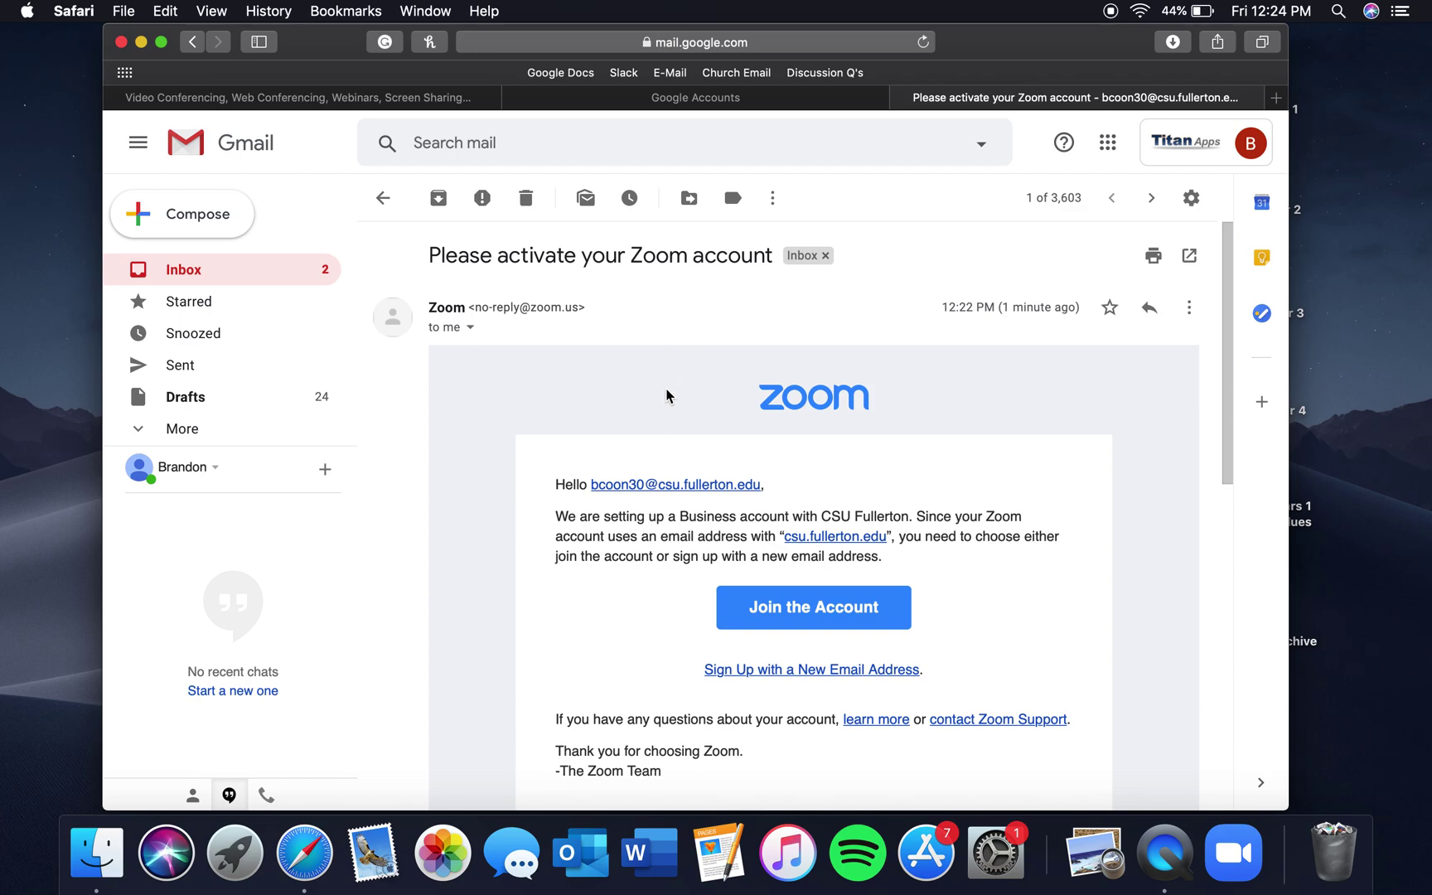
scroll(664, 428, down, 5)
scroll(664, 427, up, 5)
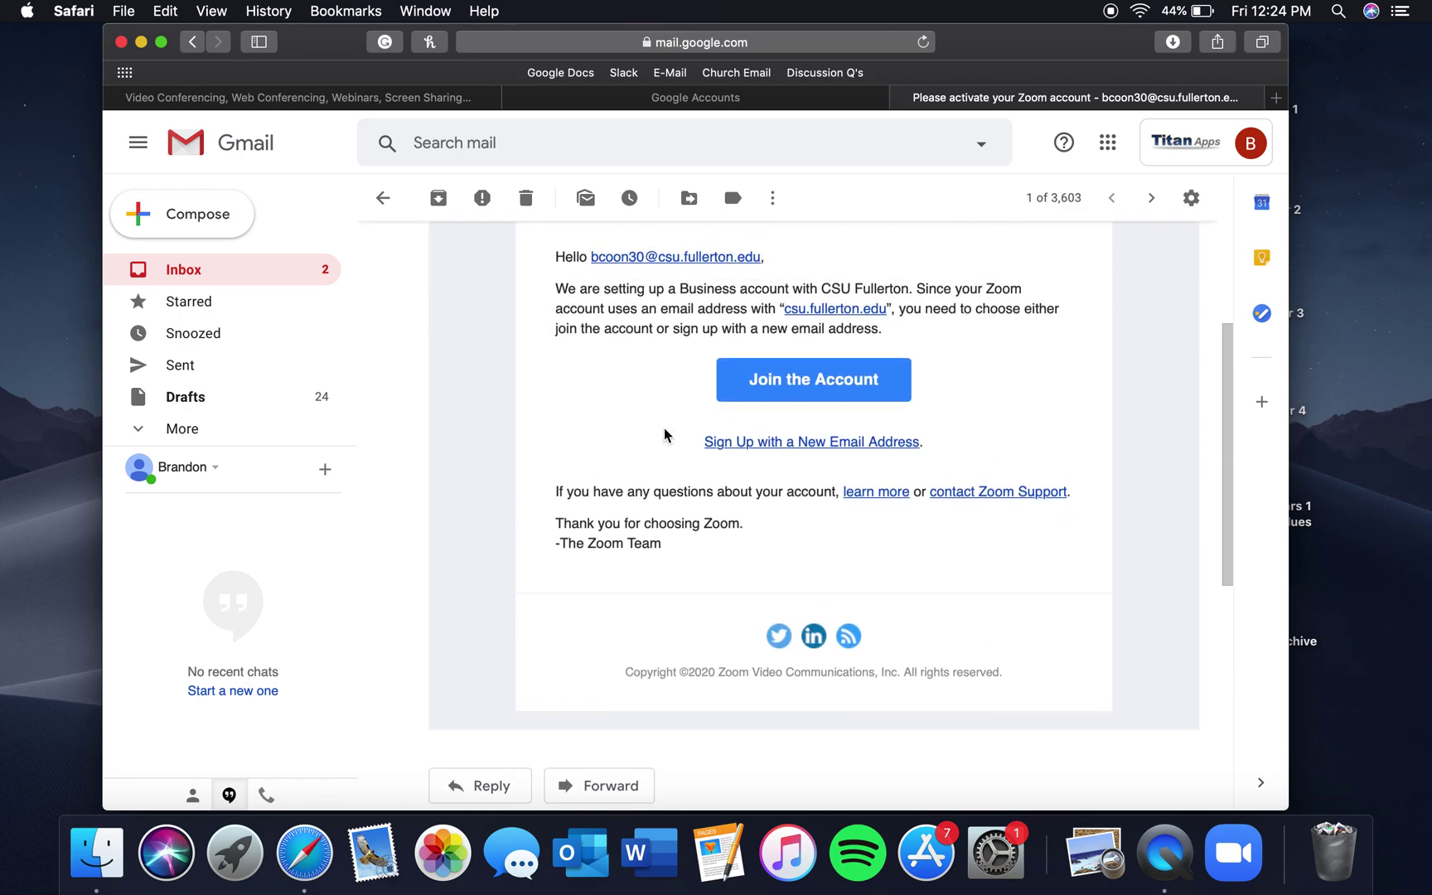
scroll(666, 434, down, 1)
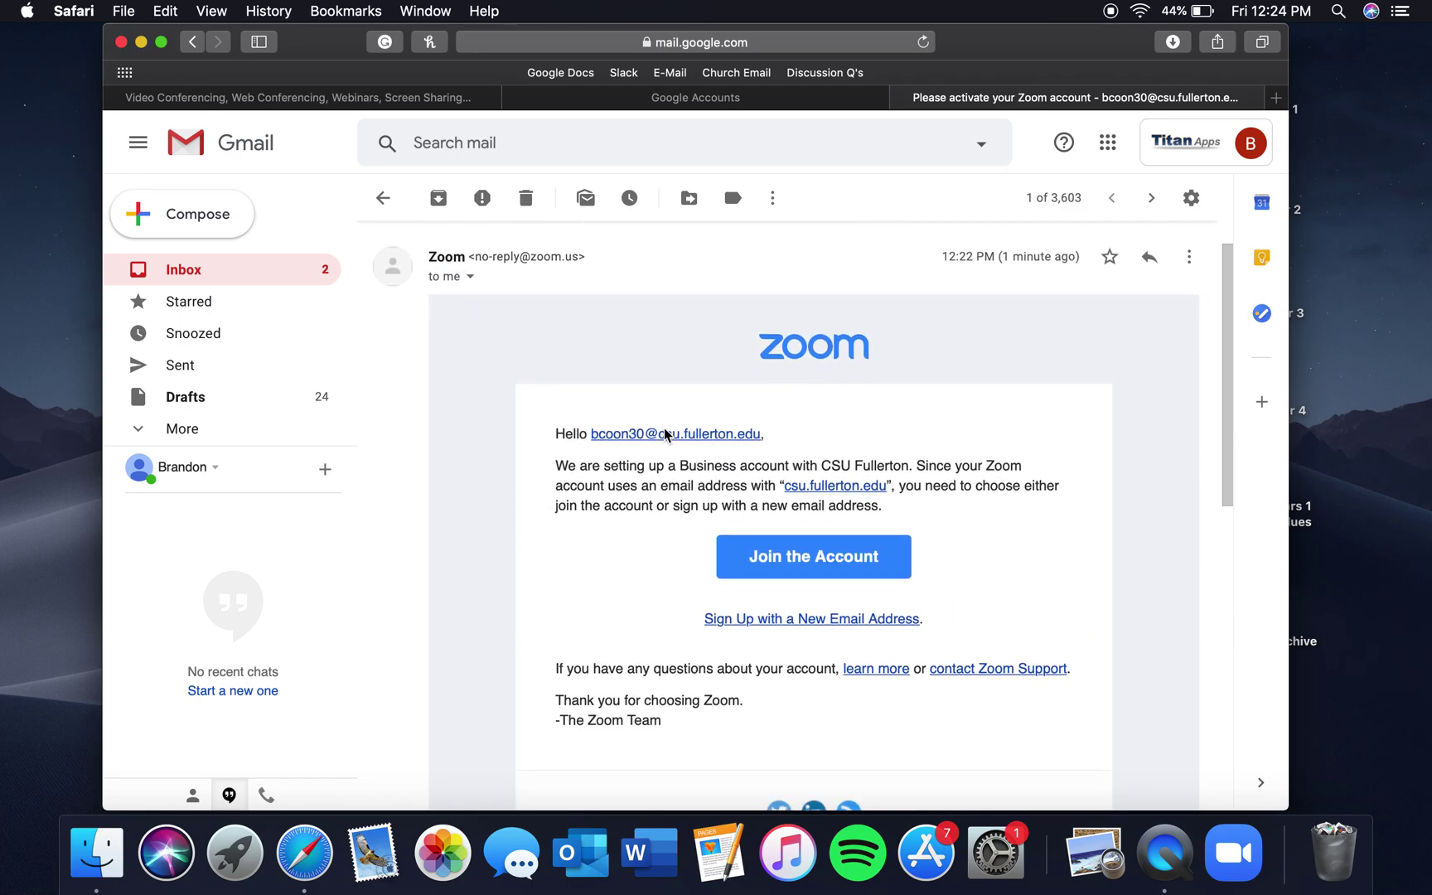
click(199, 278)
click(495, 245)
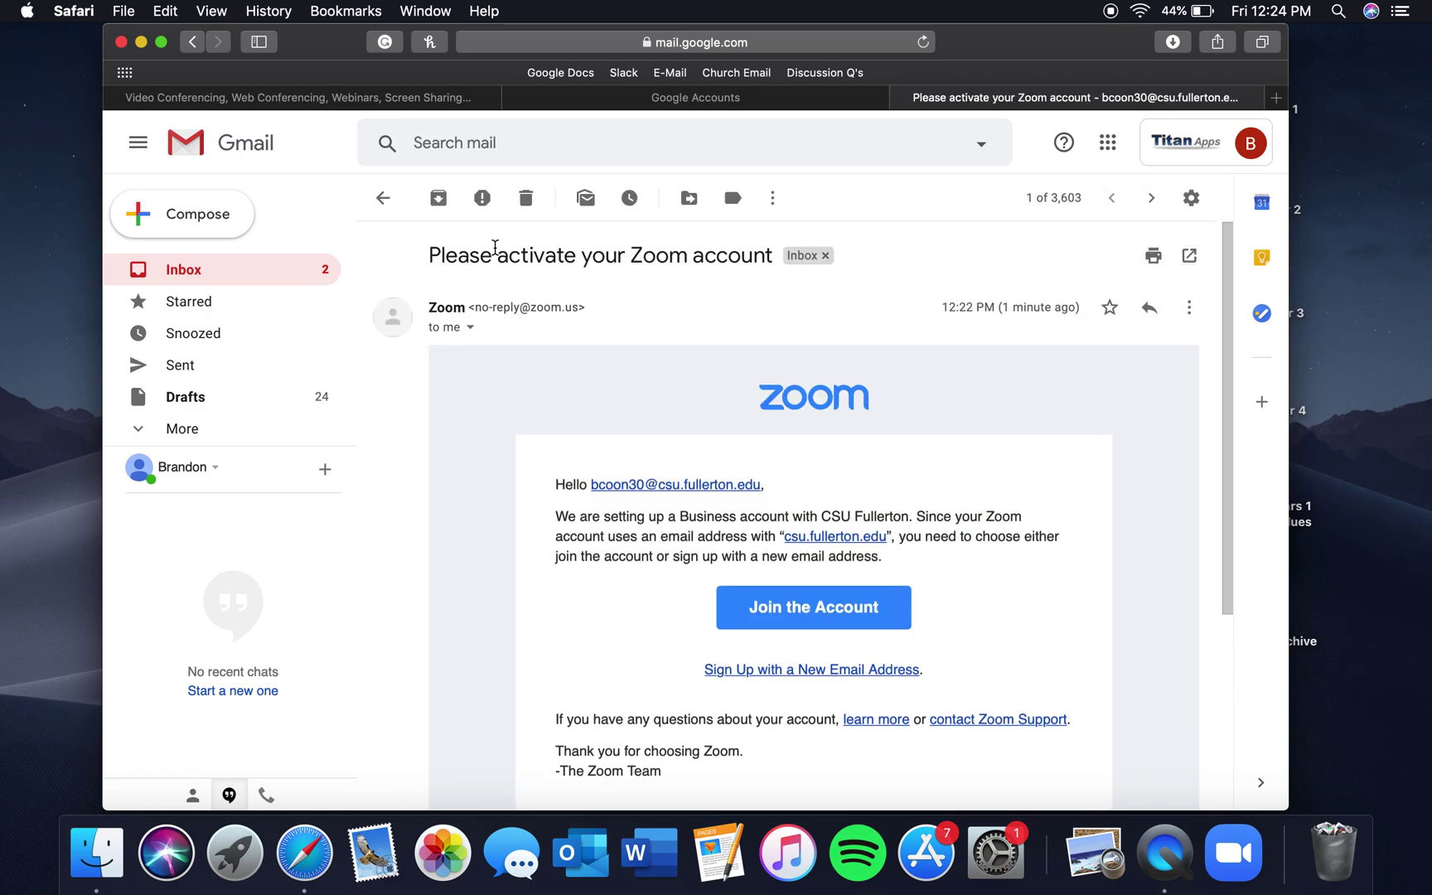
scroll(642, 471, down, 2)
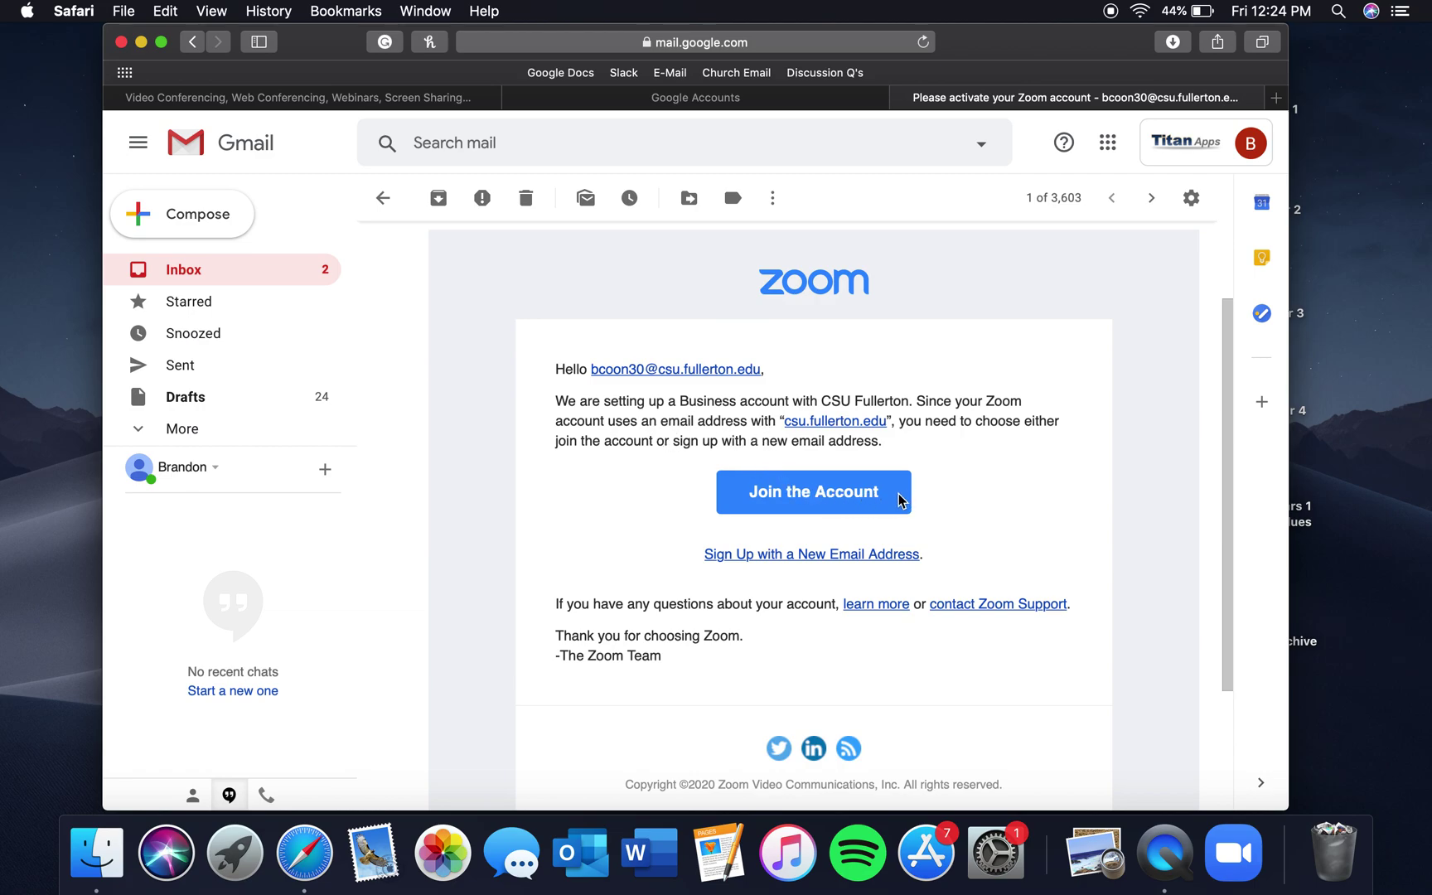
Follow the email's Join the Account link to Zoom's activation page
click(811, 503)
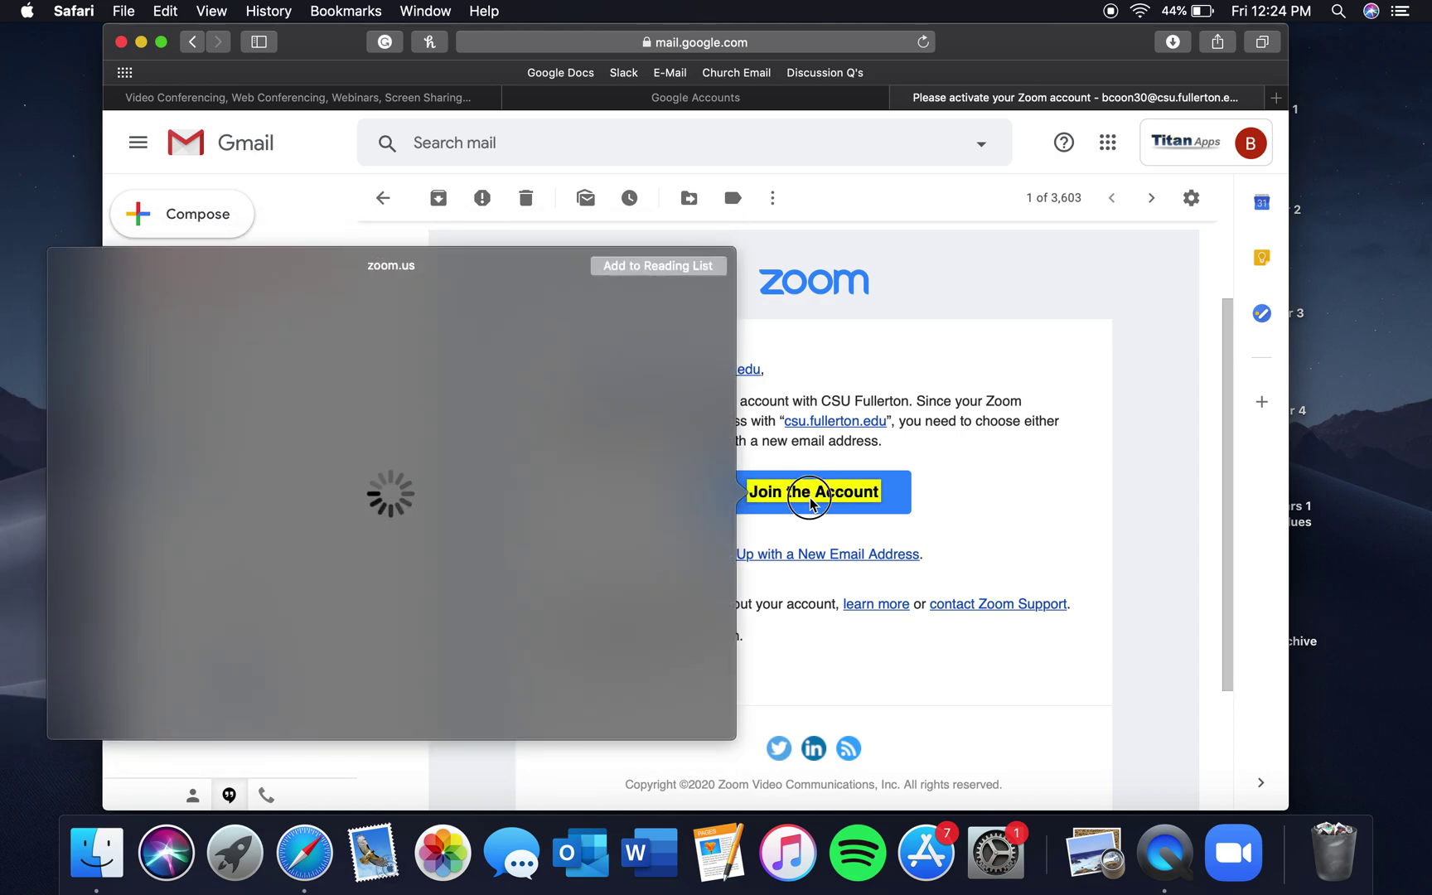
click(812, 502)
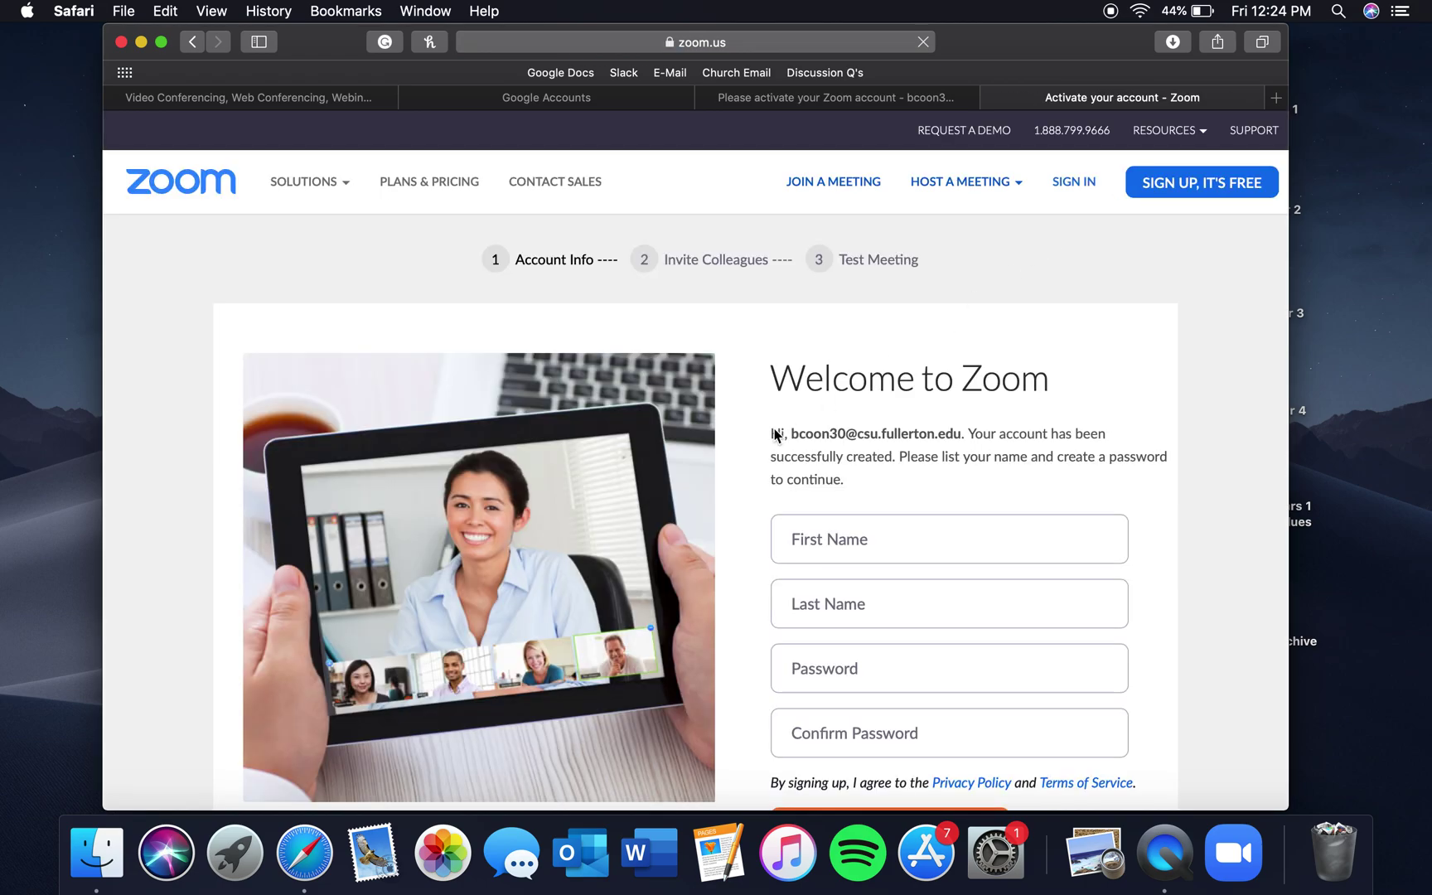
scroll(774, 431, down, 3)
Fill in the user's first and last name on the Welcome form
click(832, 443)
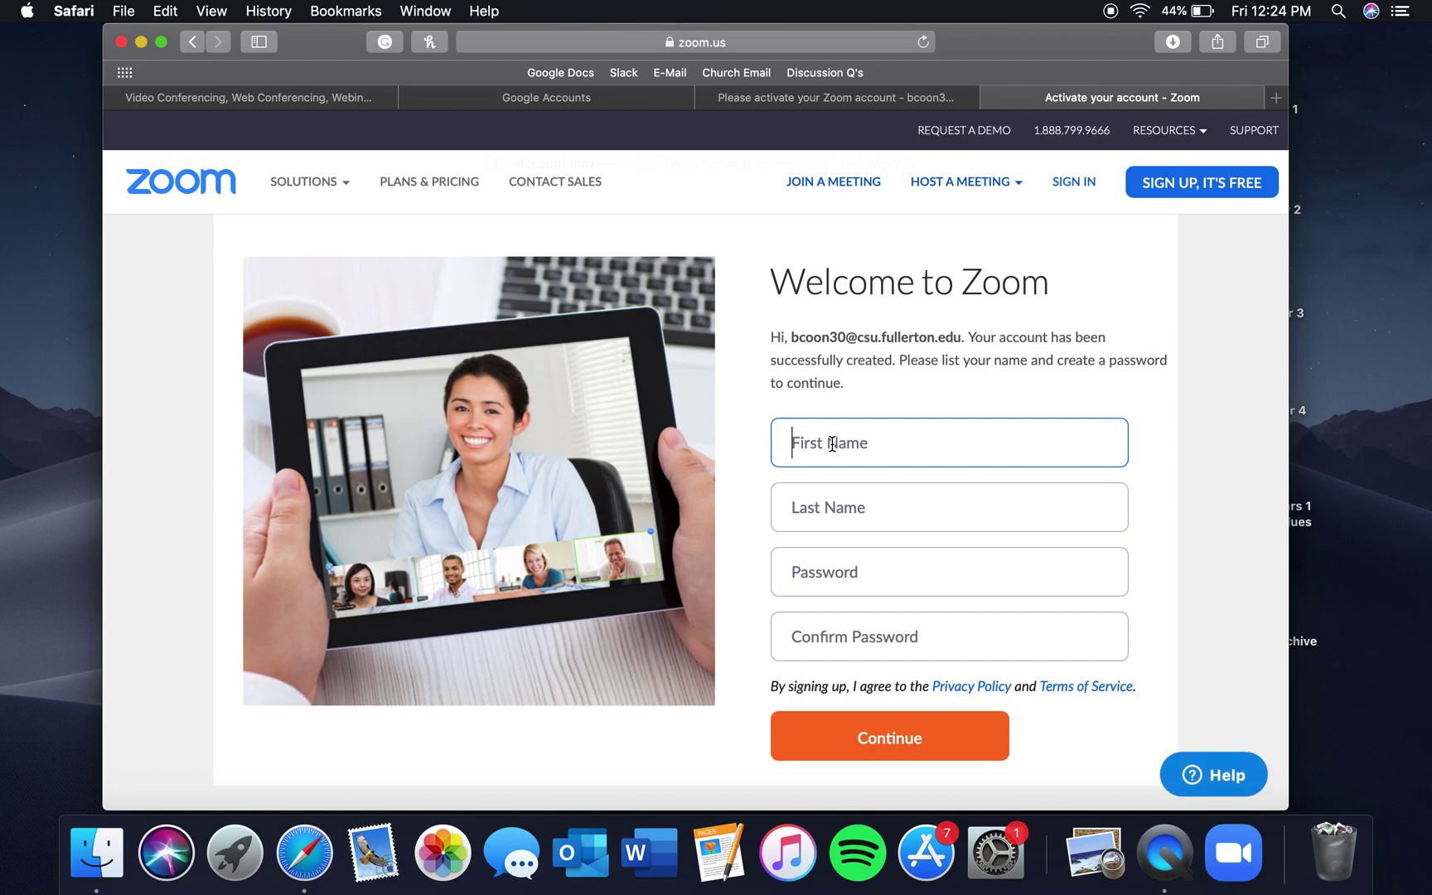
key(Tab)
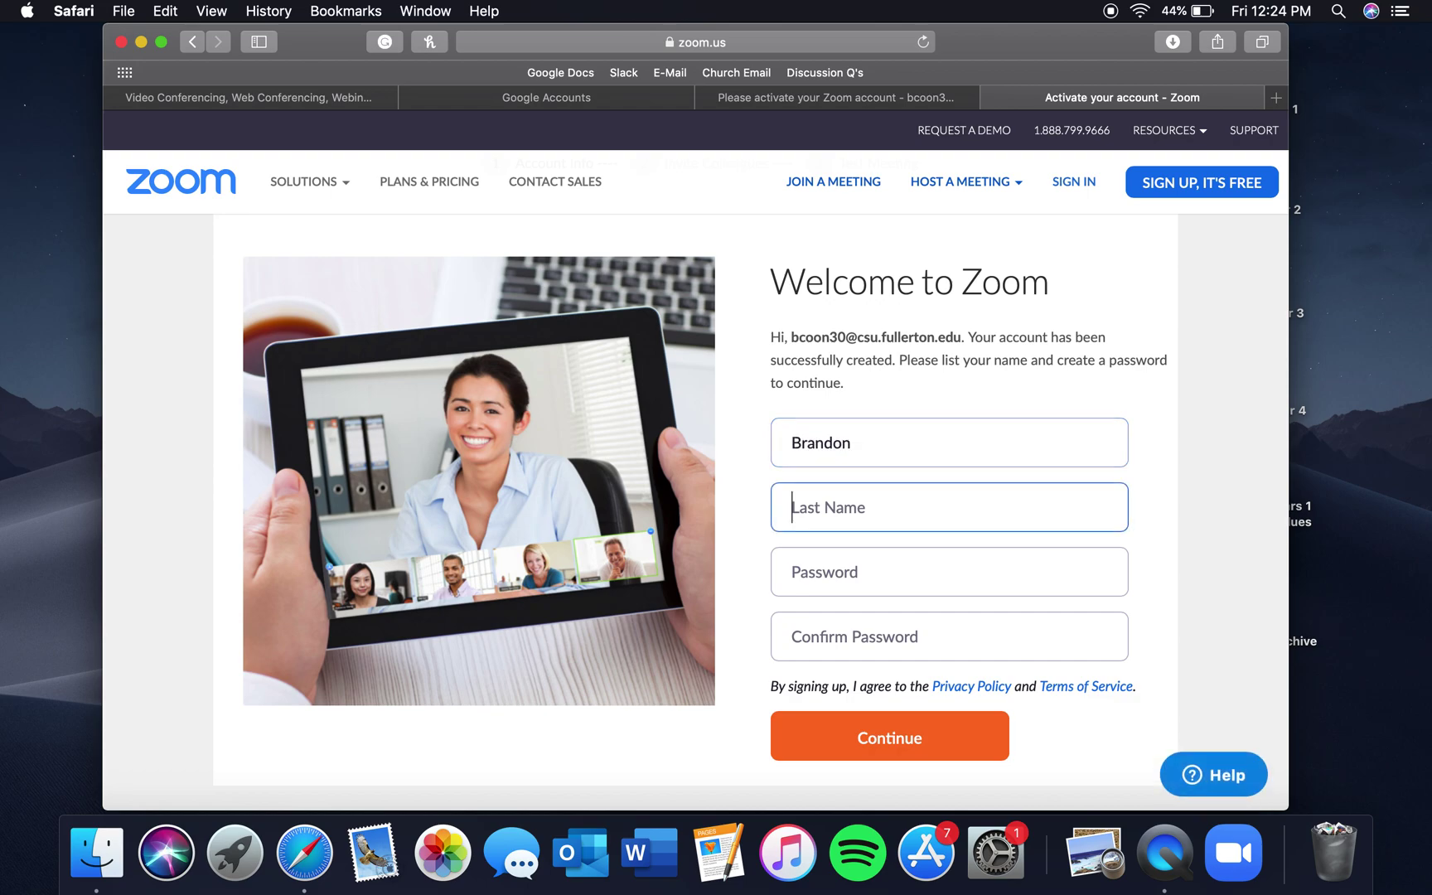
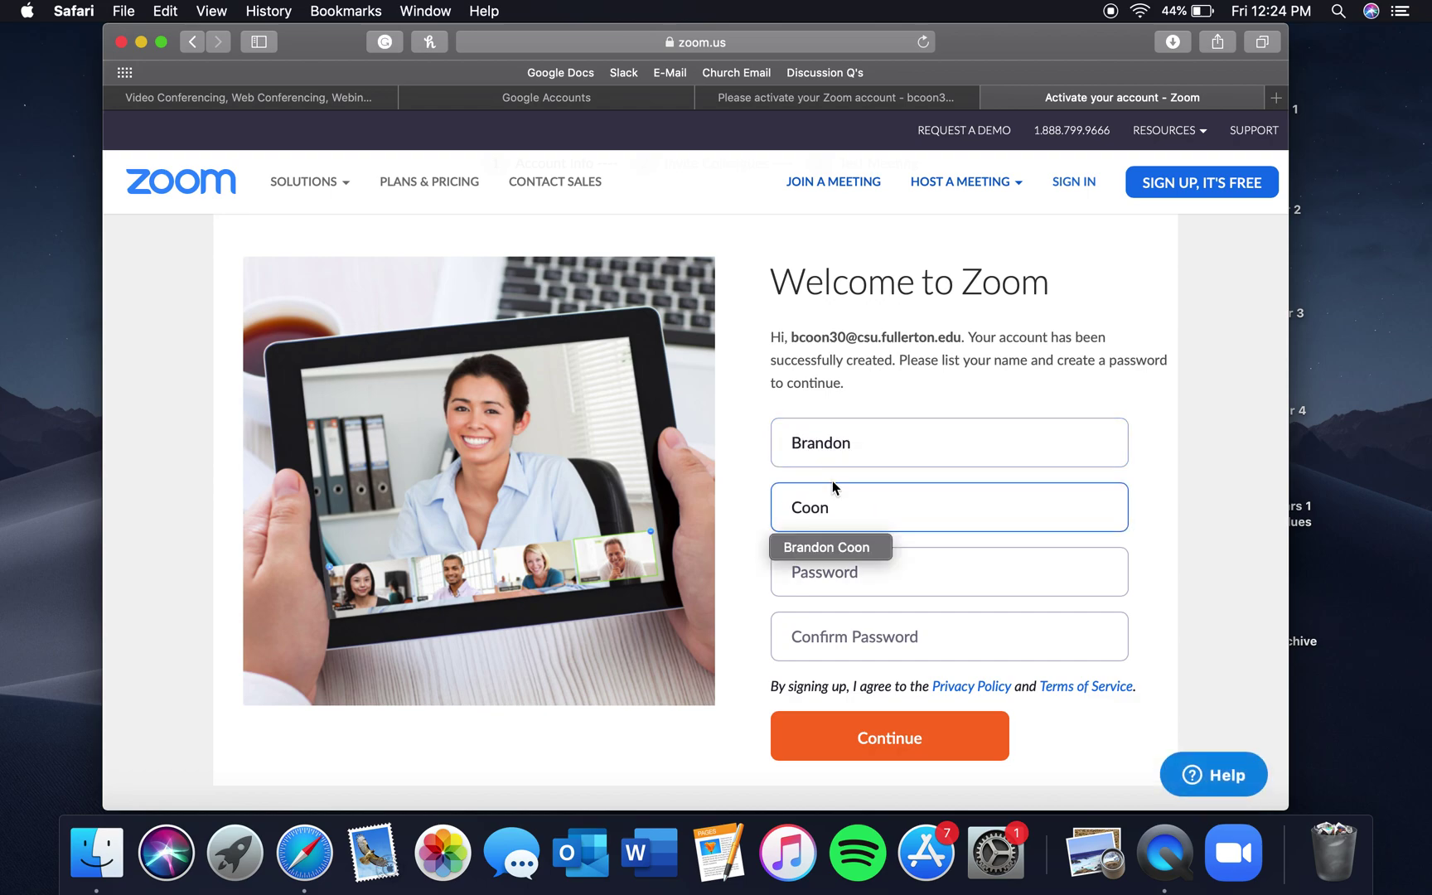
click(830, 572)
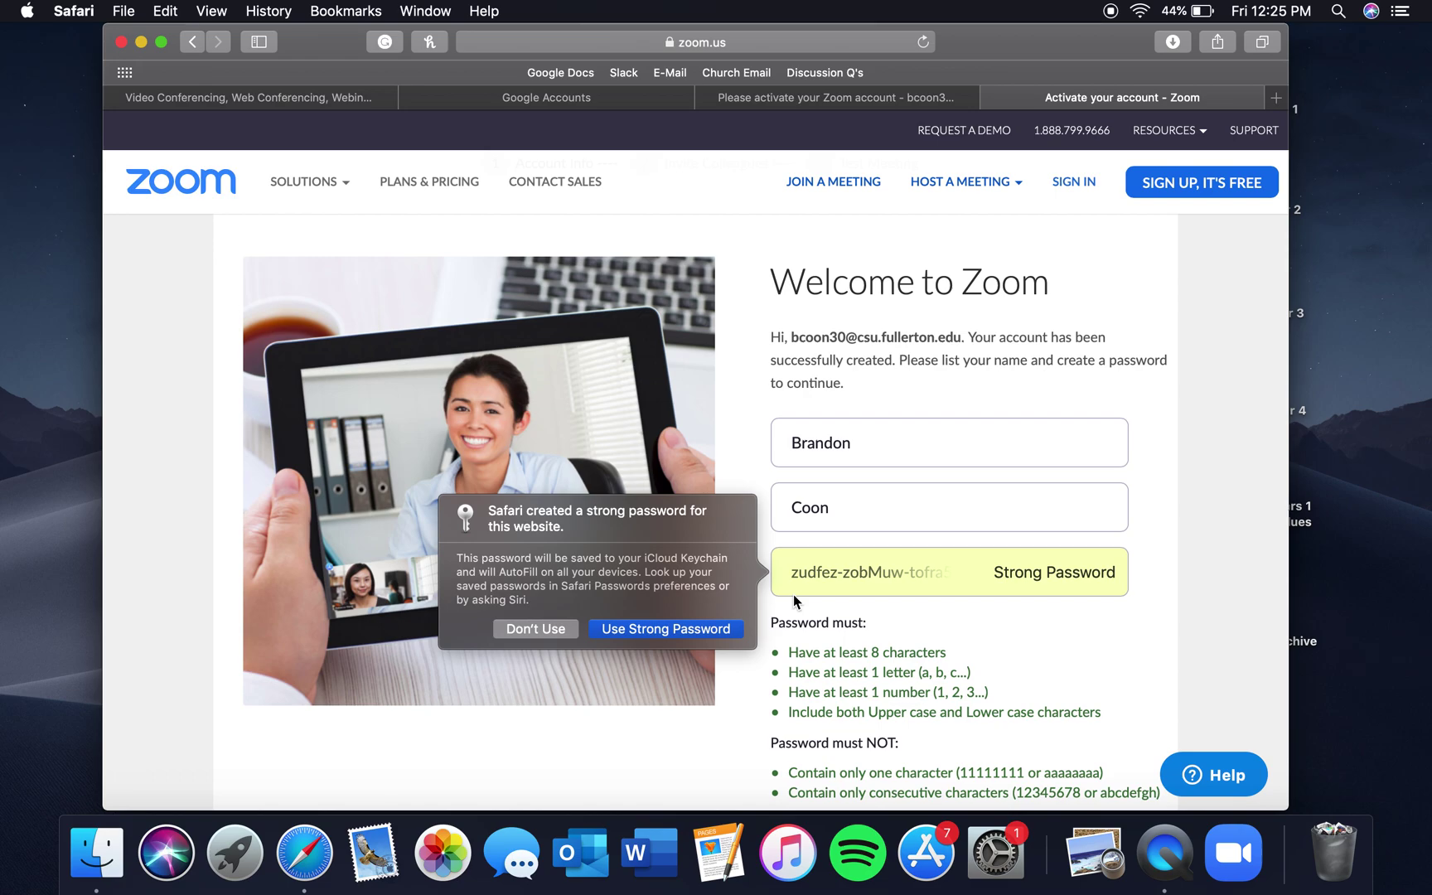
Decline Safari's suggested password, then enter and confirm your own account password
click(561, 629)
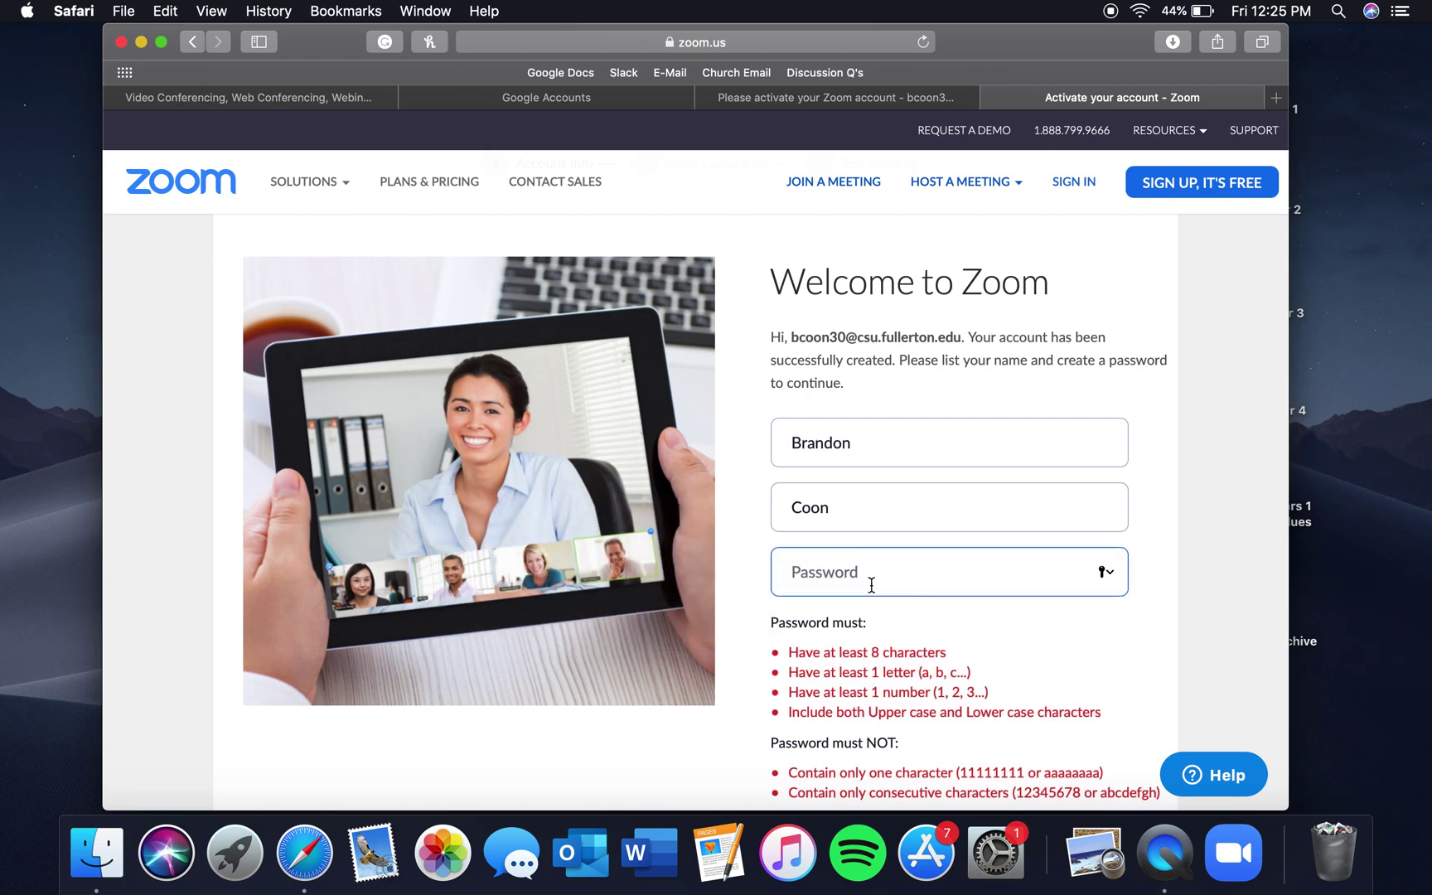
text(b•••••••••••)
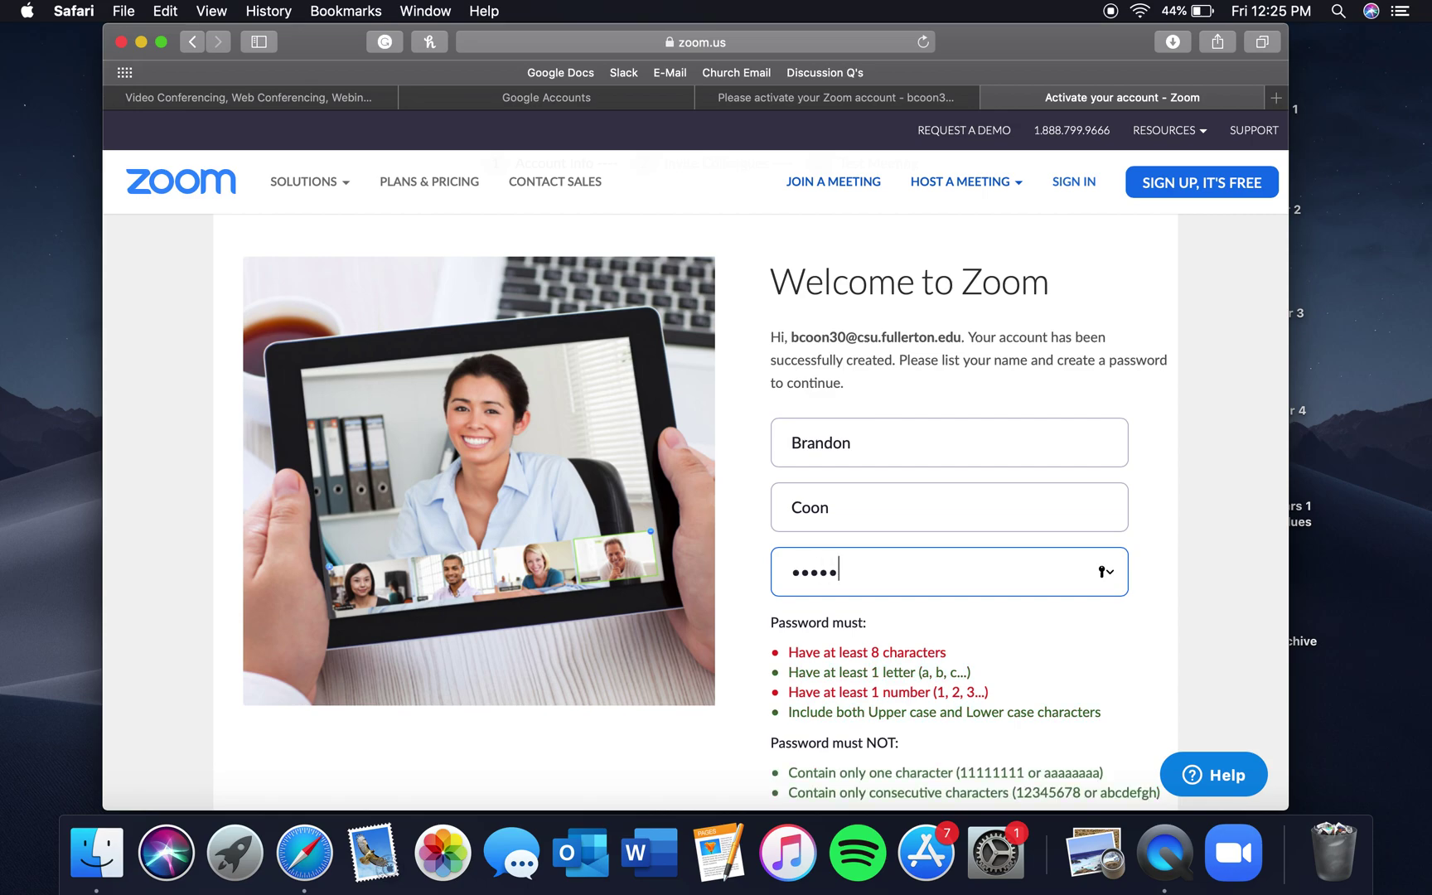
text(••)
scroll(866, 627, down, 5)
click(869, 611)
text(••••••••••••)
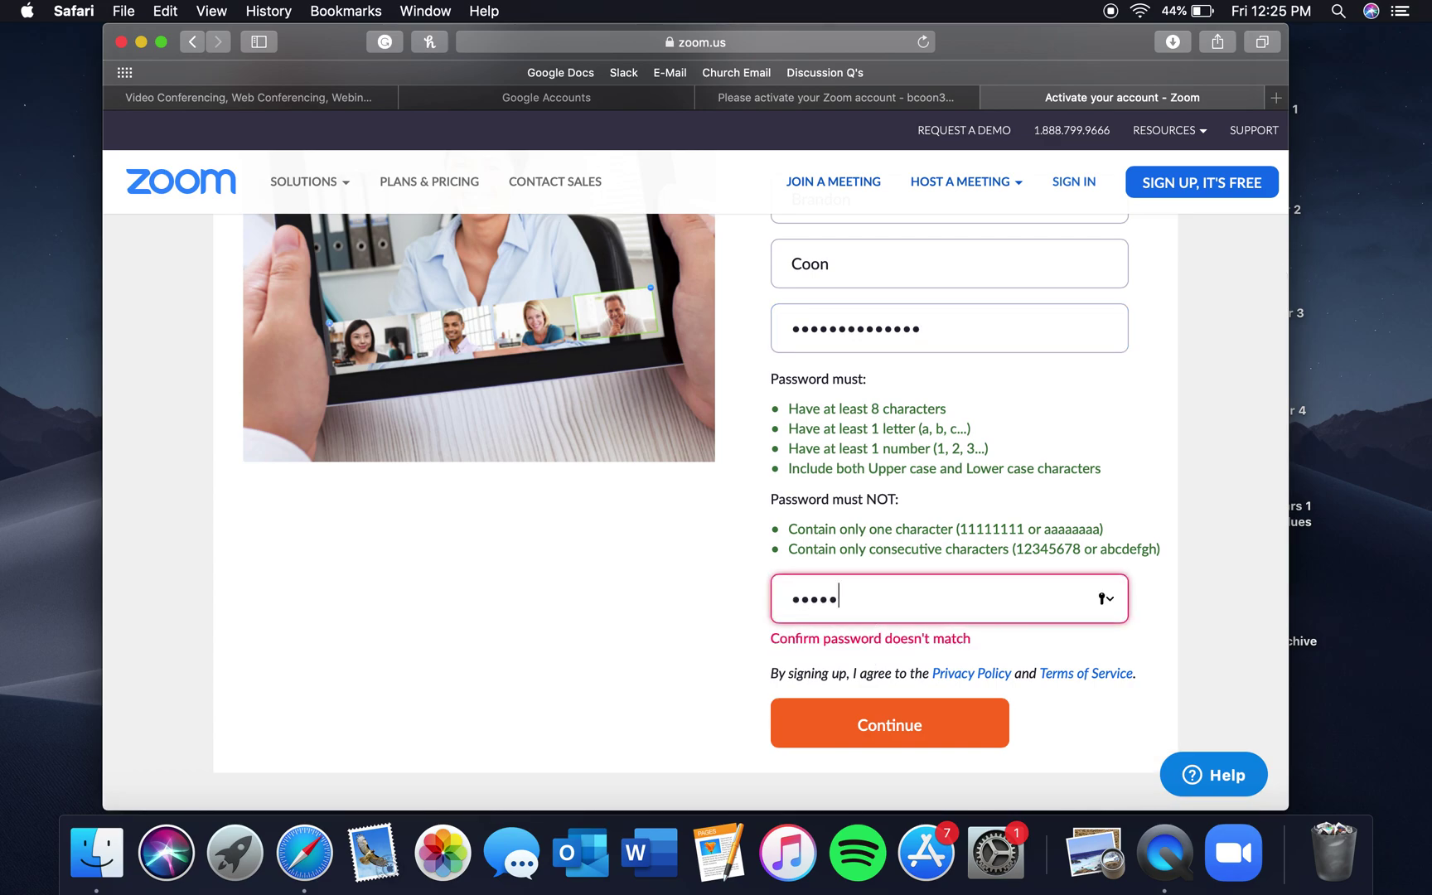
text(••)
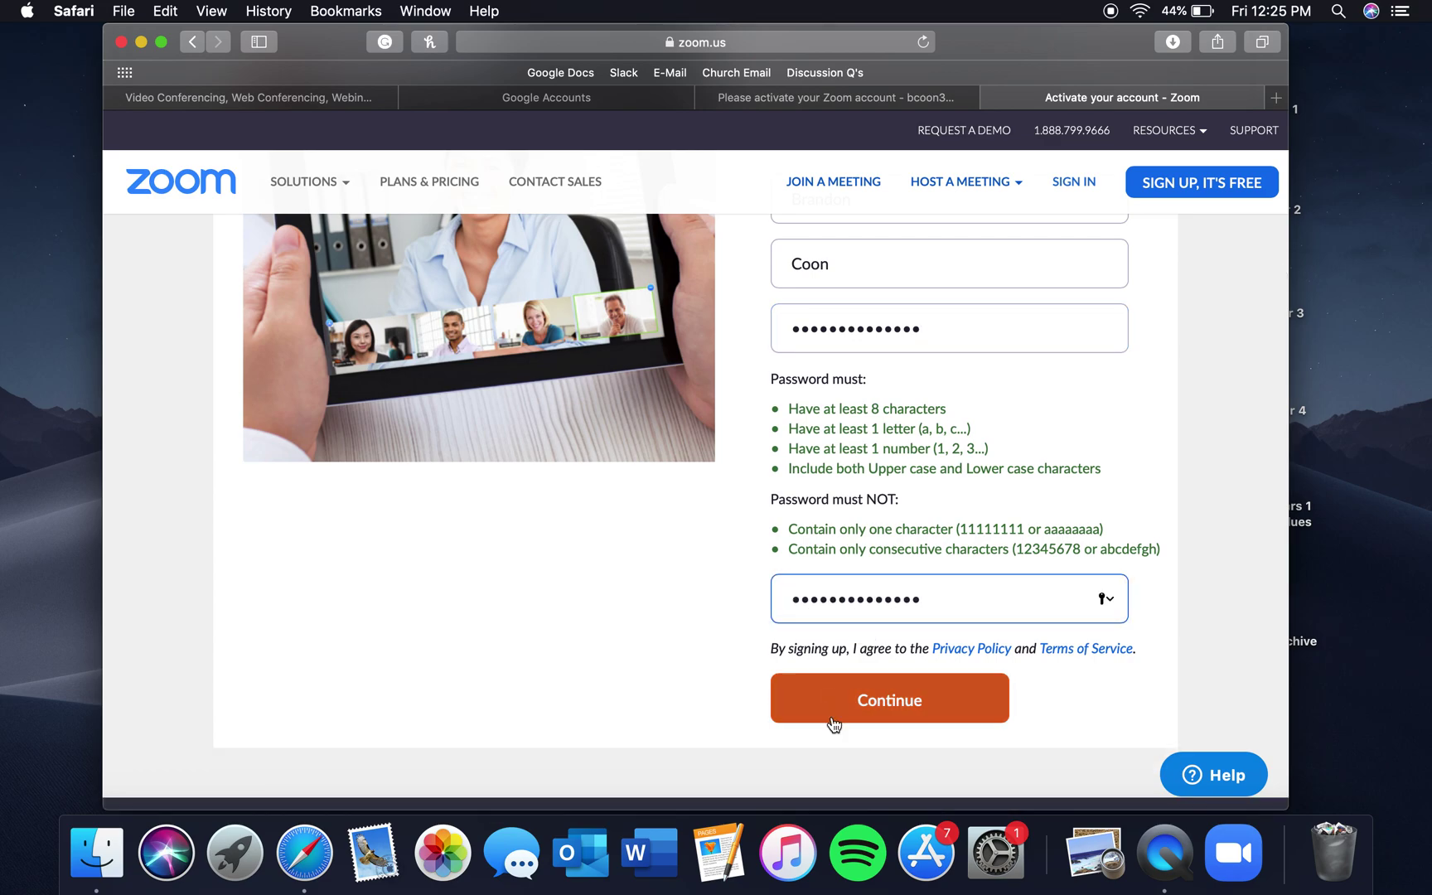
Review the confirmed password and submit the activation form
scroll(857, 646, up, 3)
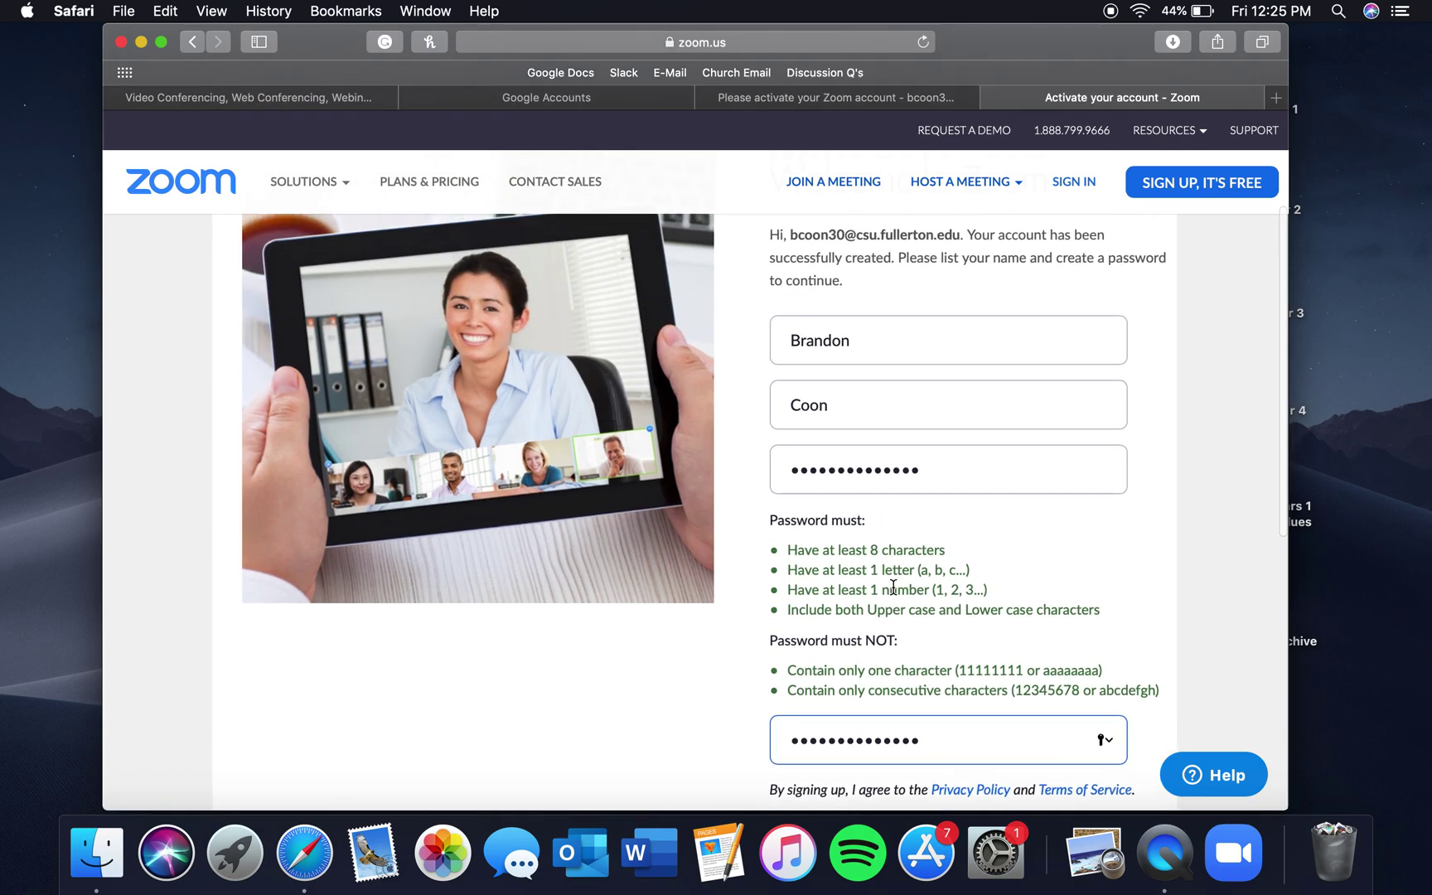
scroll(893, 587, down, 5)
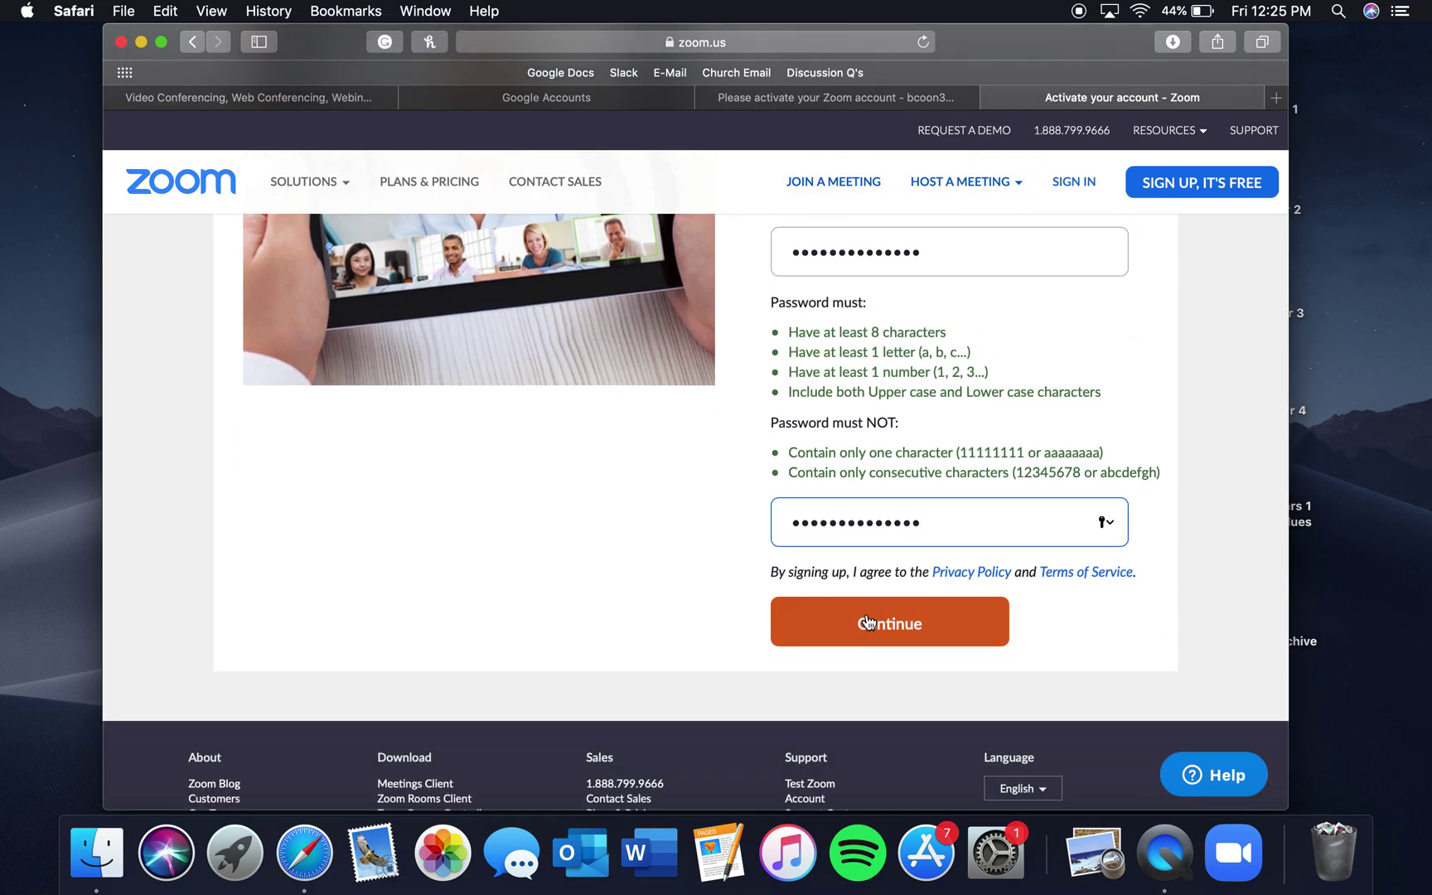
scroll(890, 357, up, 2)
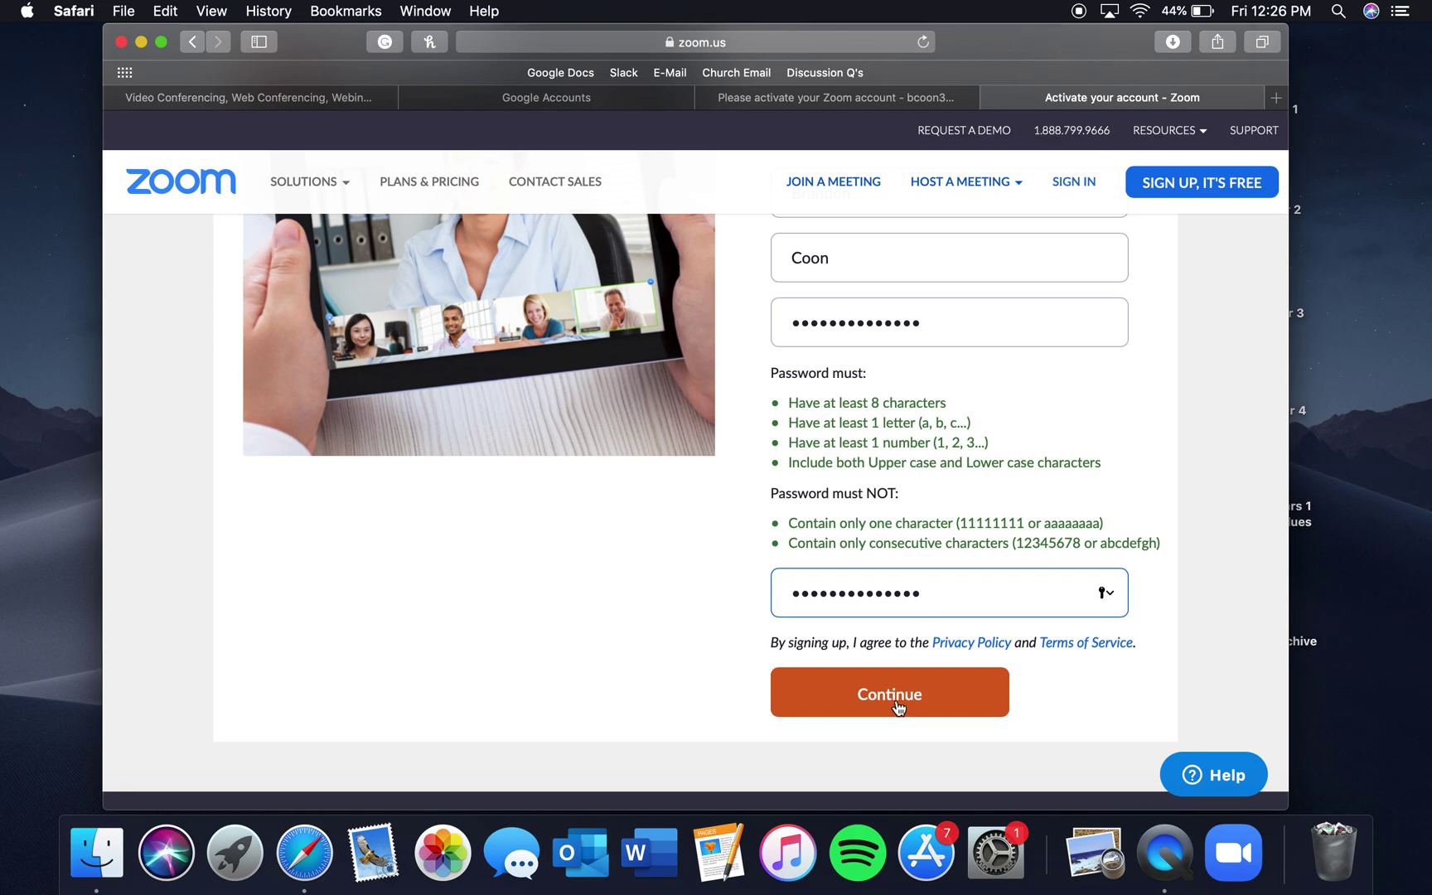
double_click(906, 587)
click(939, 588)
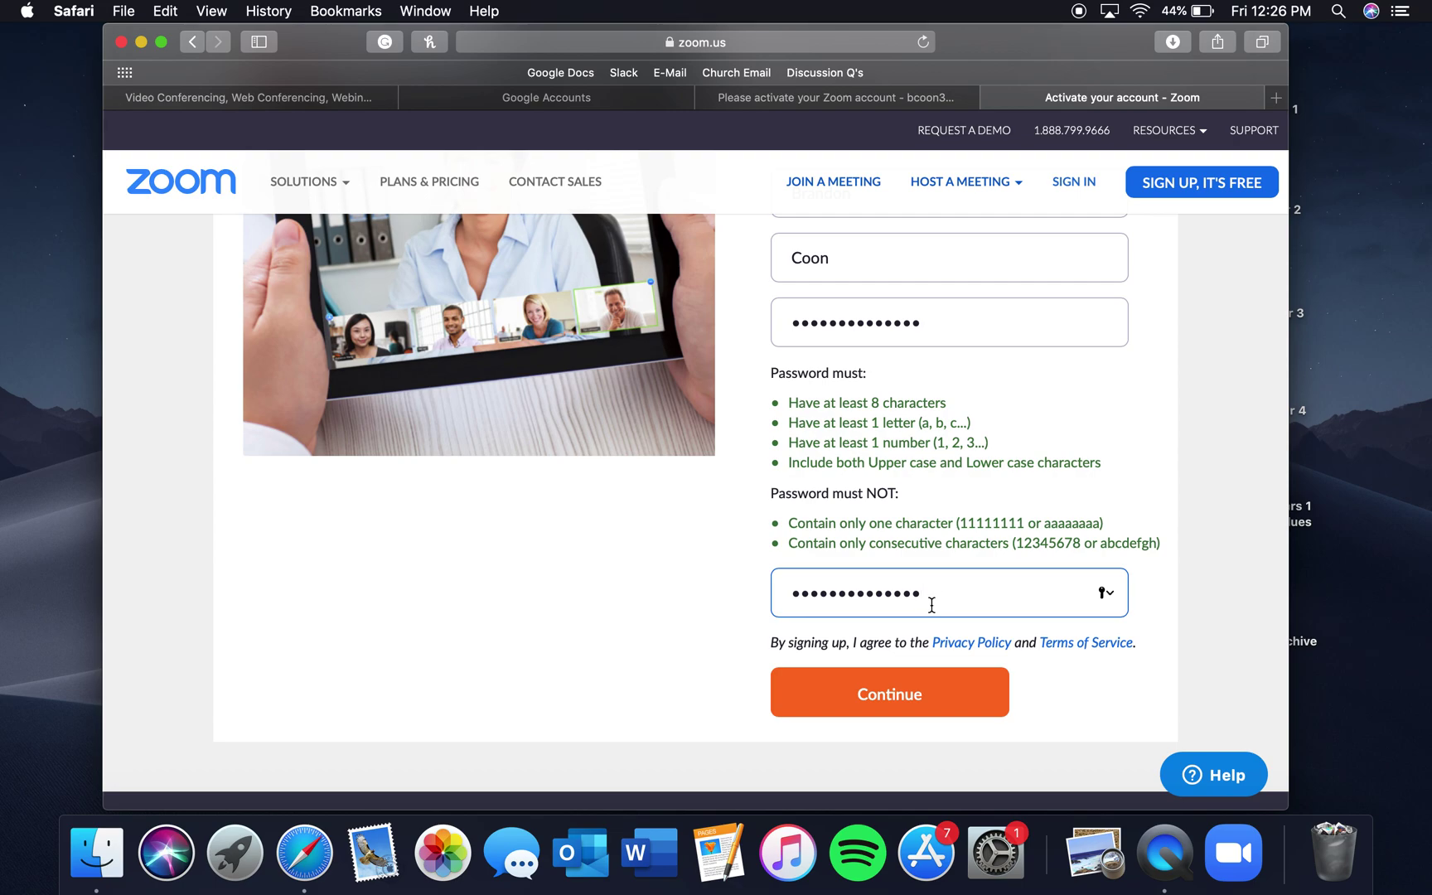
click(889, 711)
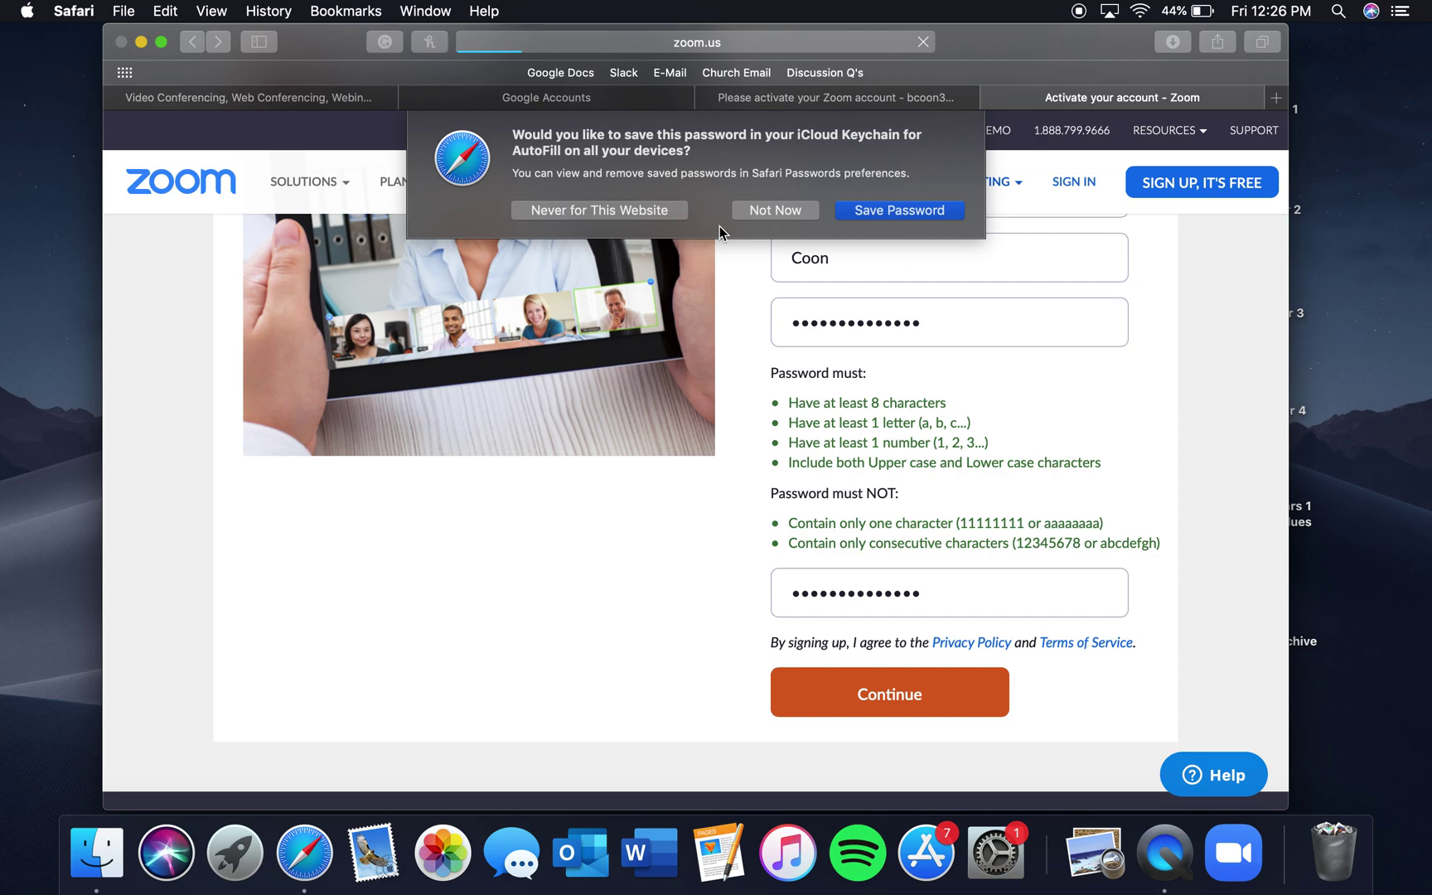
Decline saving the password to iCloud Keychain
click(785, 214)
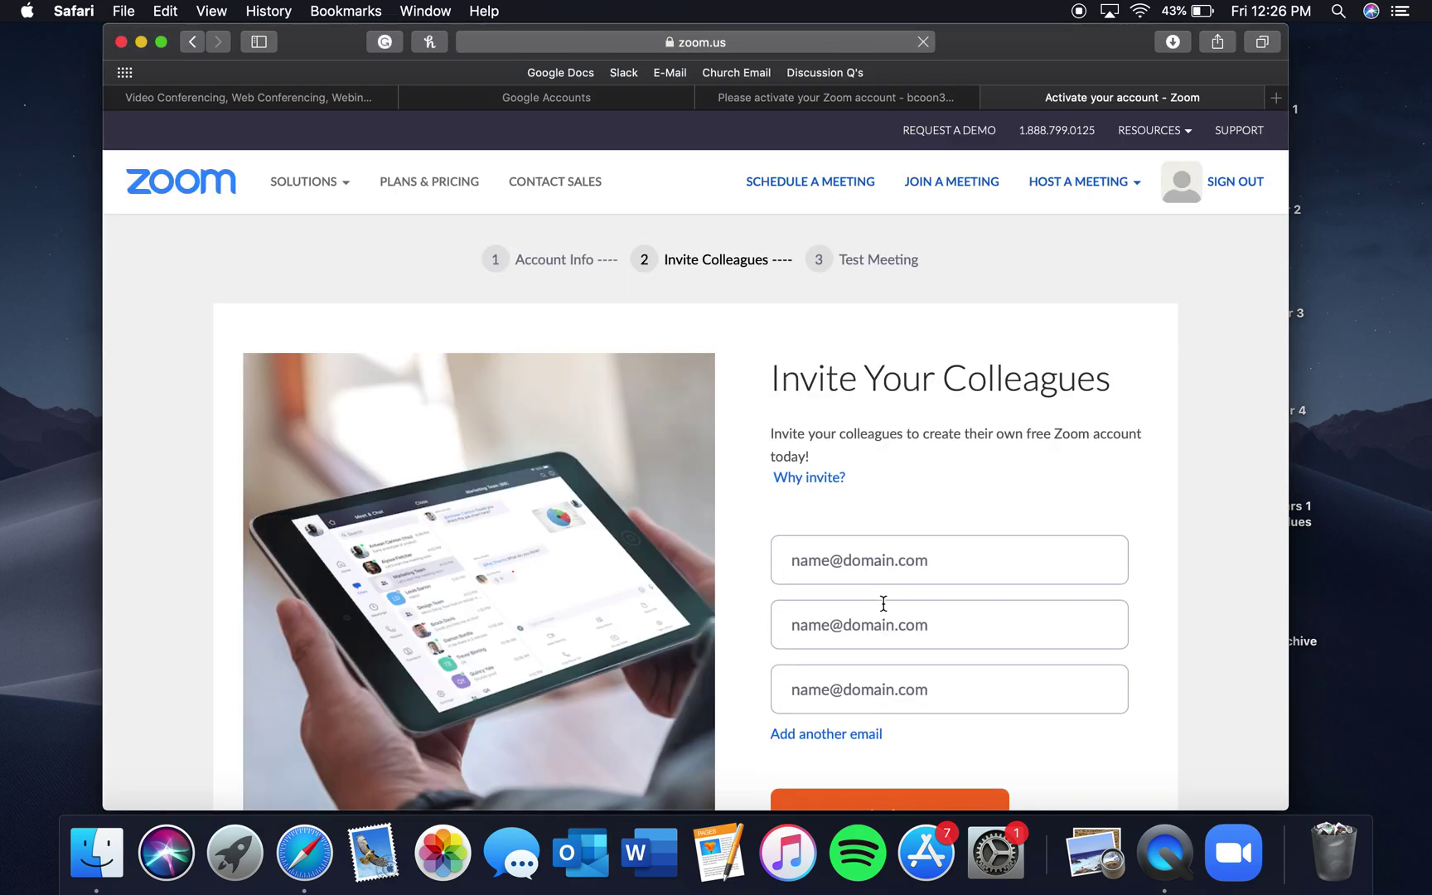
scroll(878, 597, down, 3)
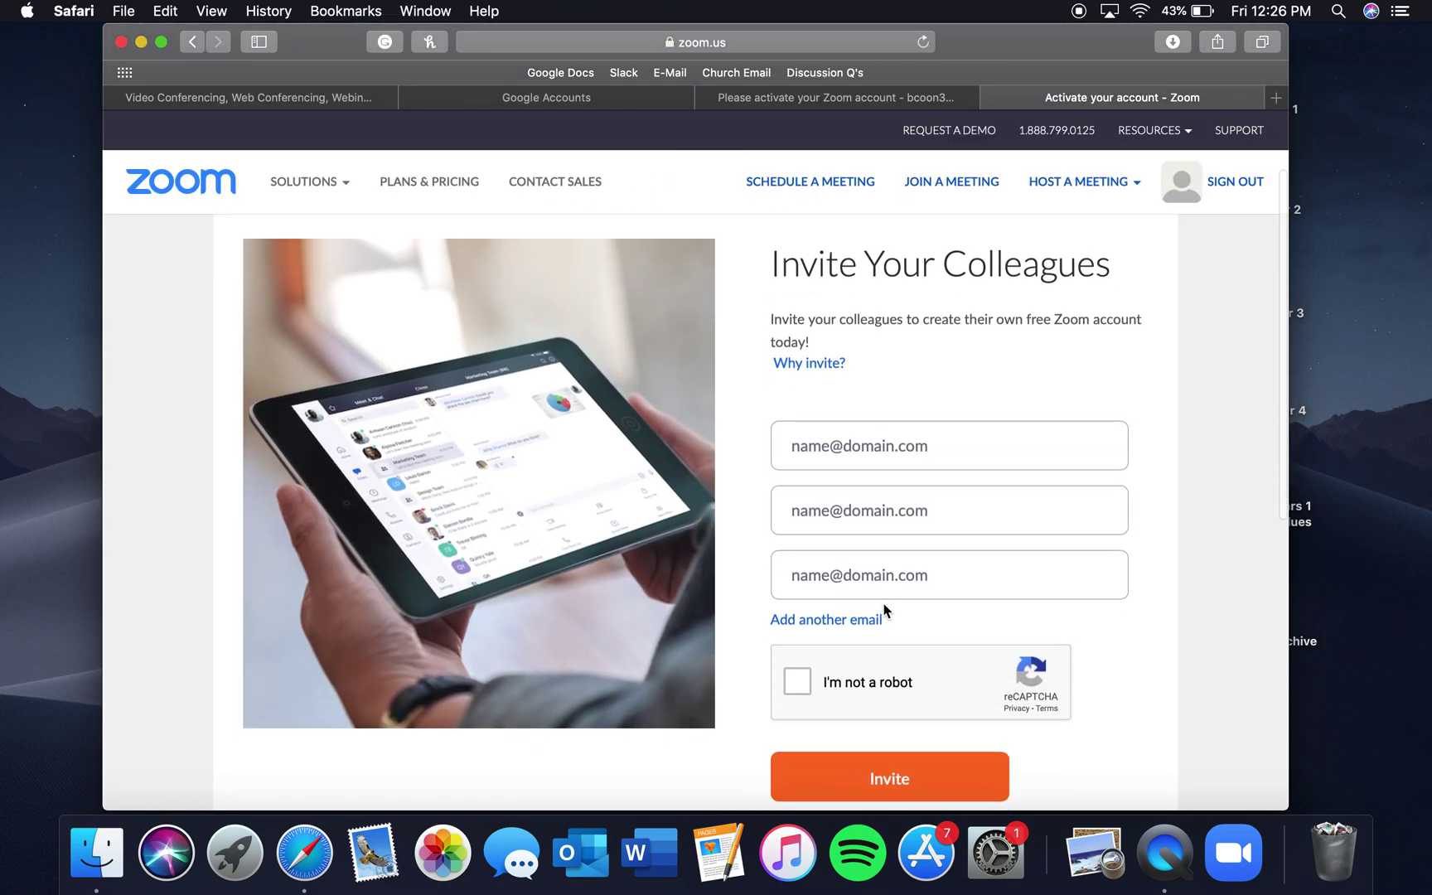
scroll(884, 603, up, 1)
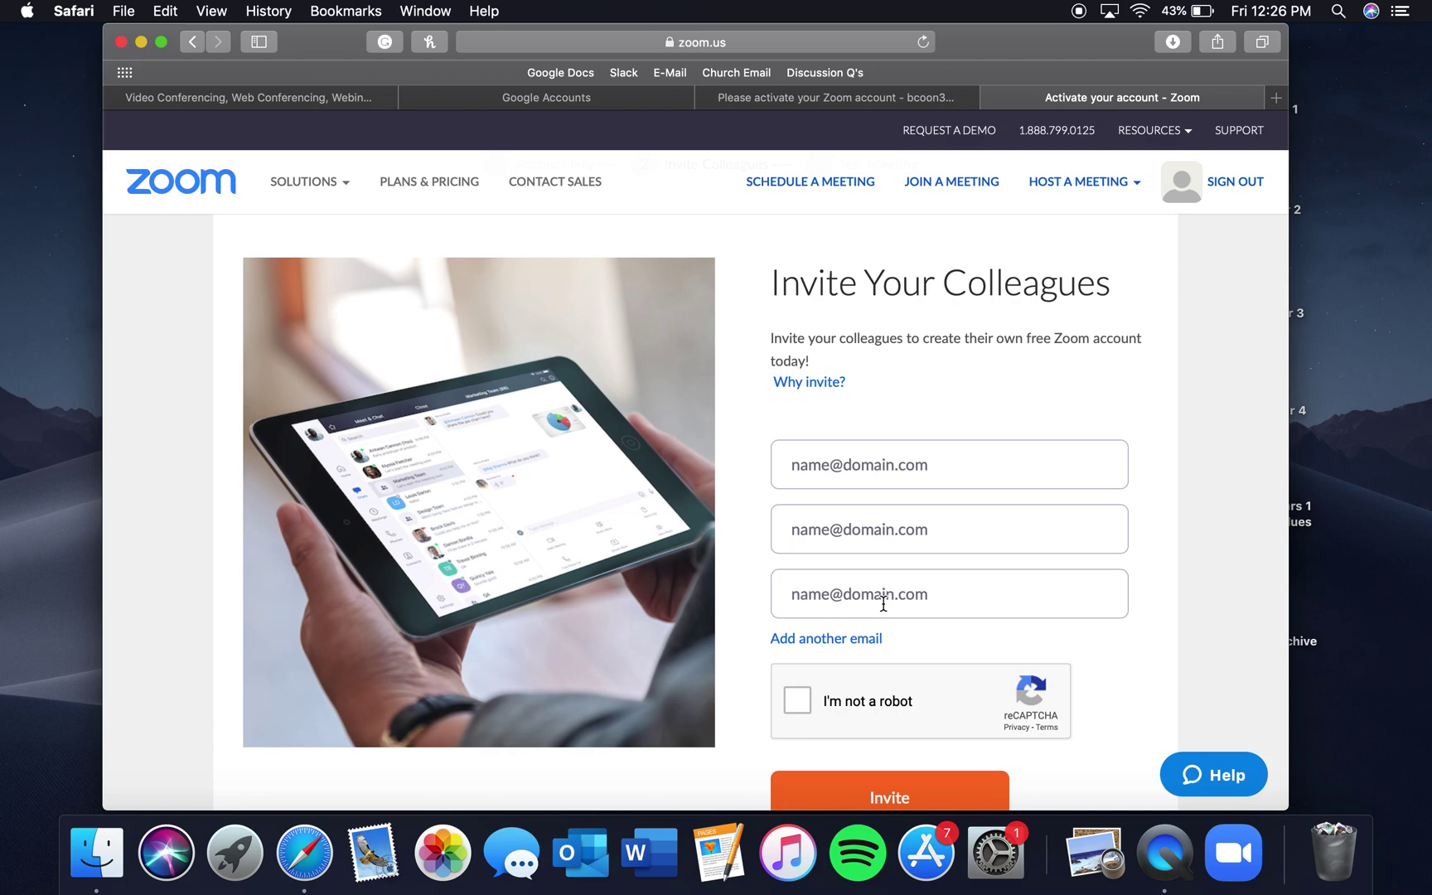
Type a colleague's email address, then delete it so all invite fields are empty
click(870, 467)
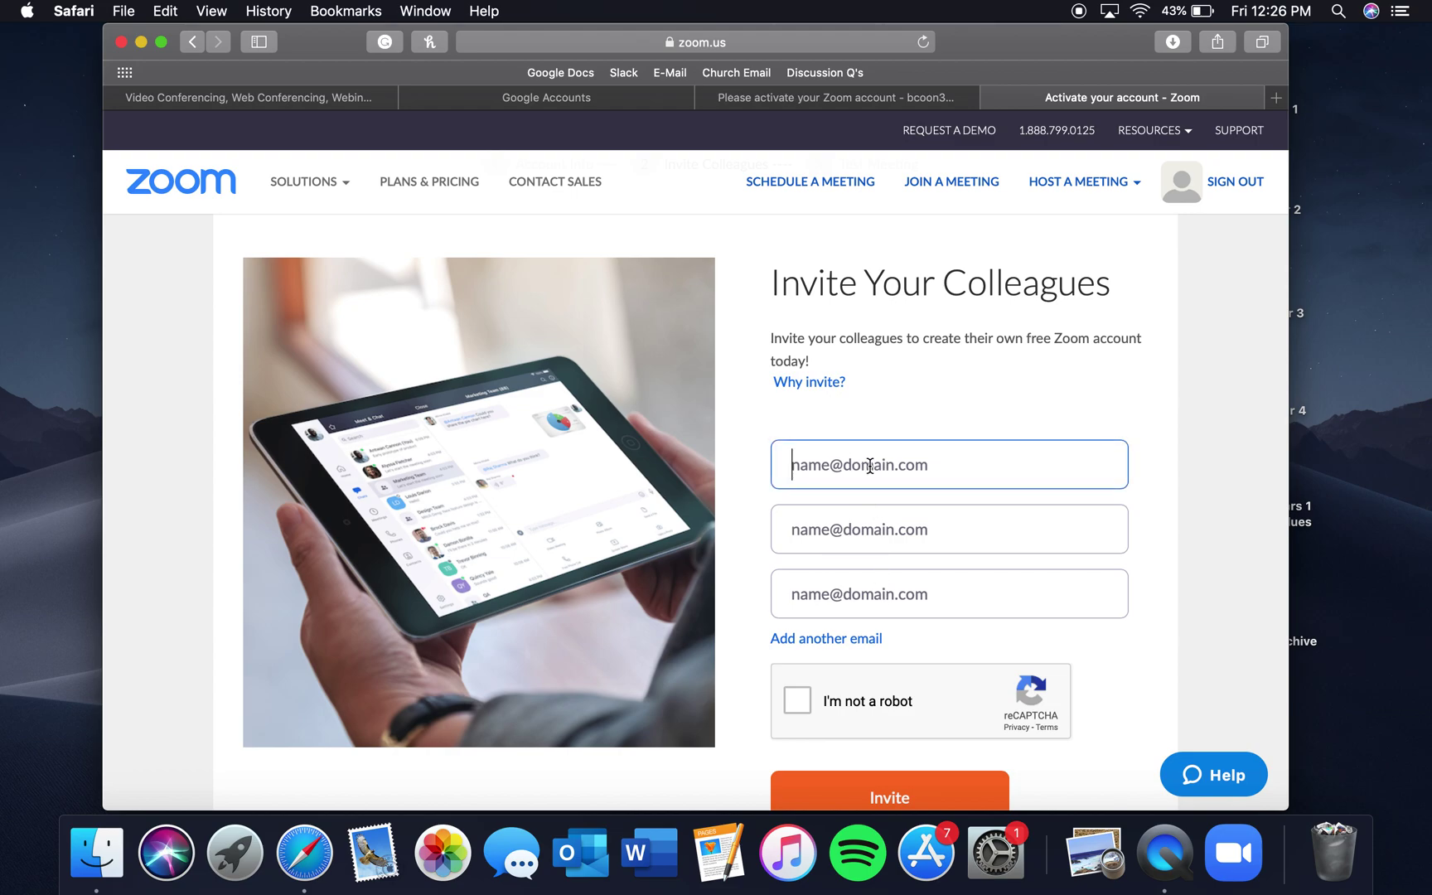
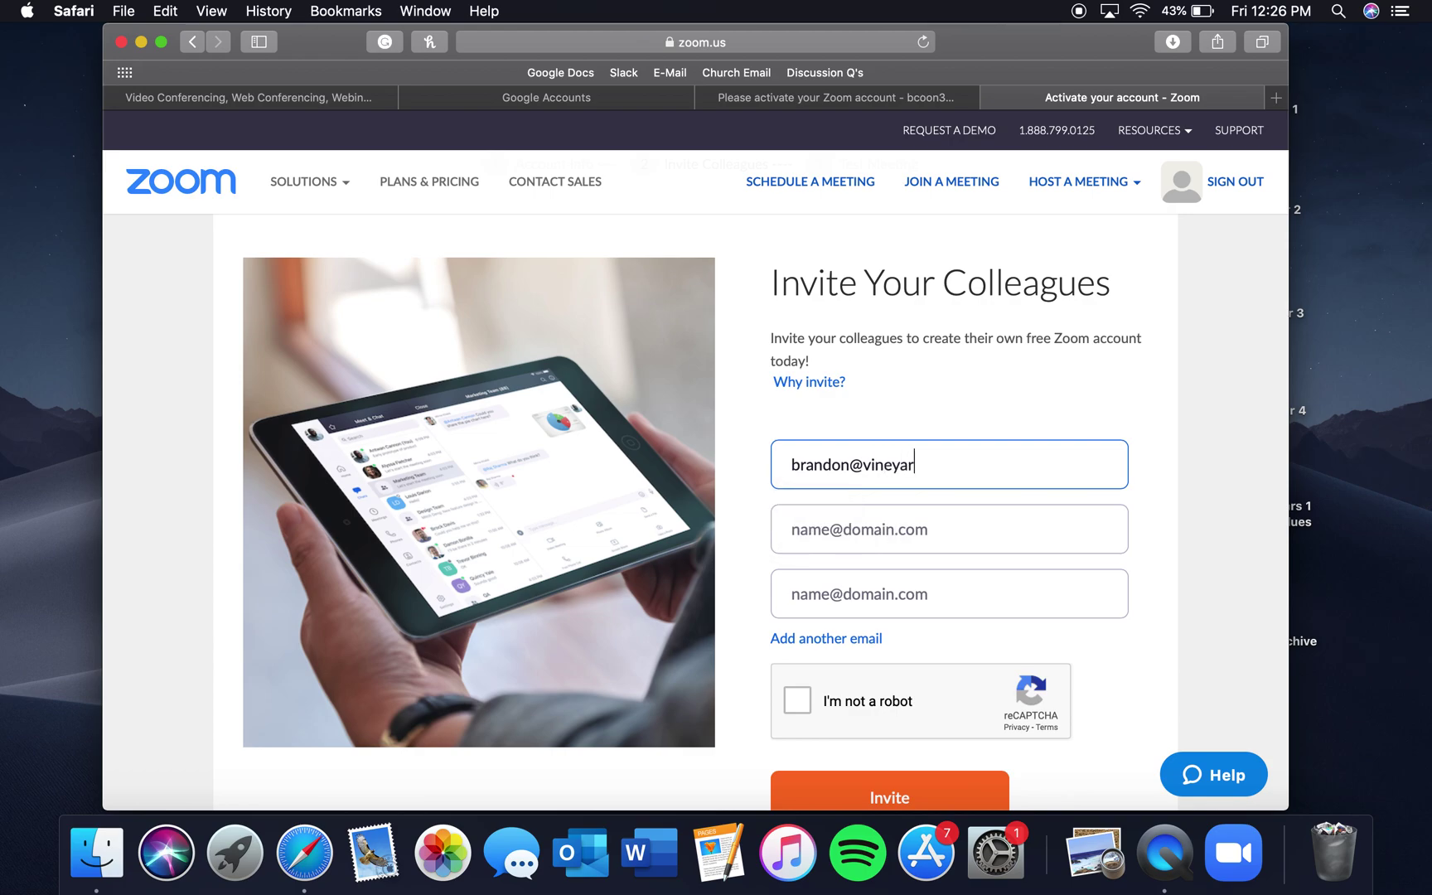
scroll(1002, 489, down, 2)
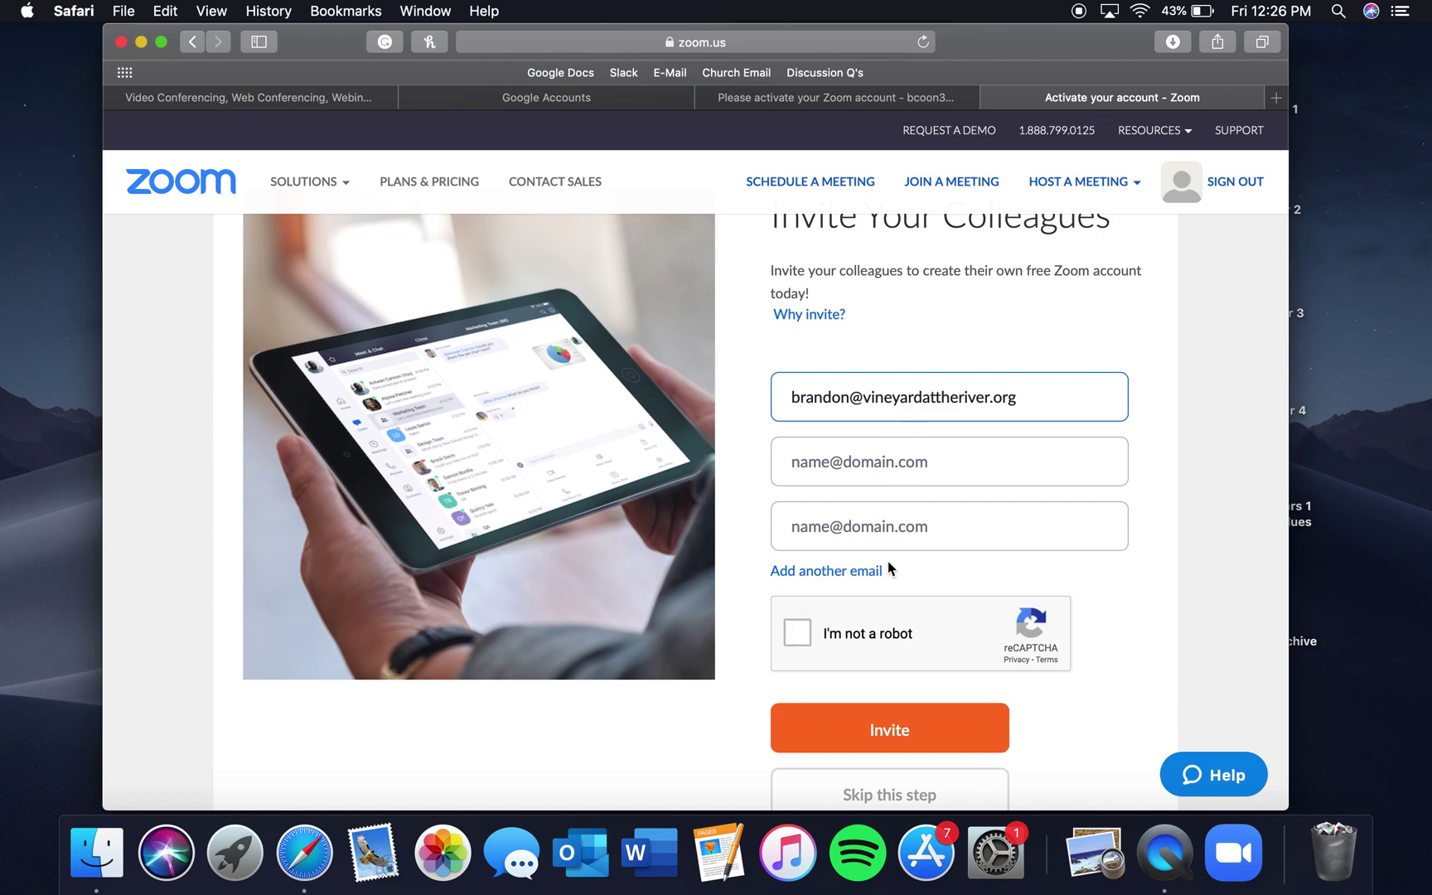
scroll(800, 649, down, 1)
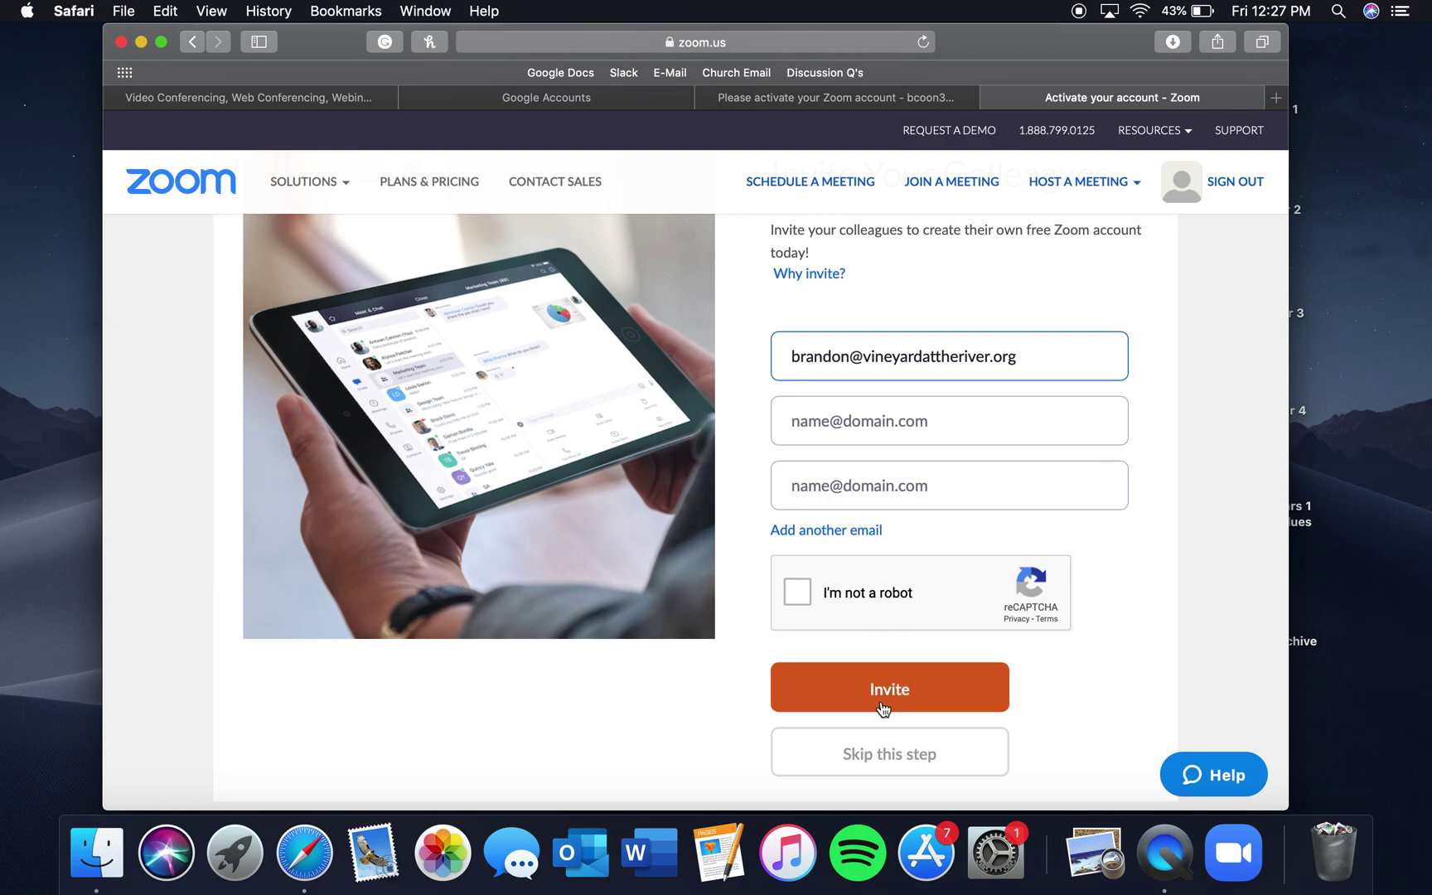
double_click(865, 348)
key(BackSpace)
key(BackSpace)
key(BackSpace)
key(BackSpace)
key(BackSpace)
key(BackSpace)
key(BackSpace)
key(BackSpace)
key(BackSpace)
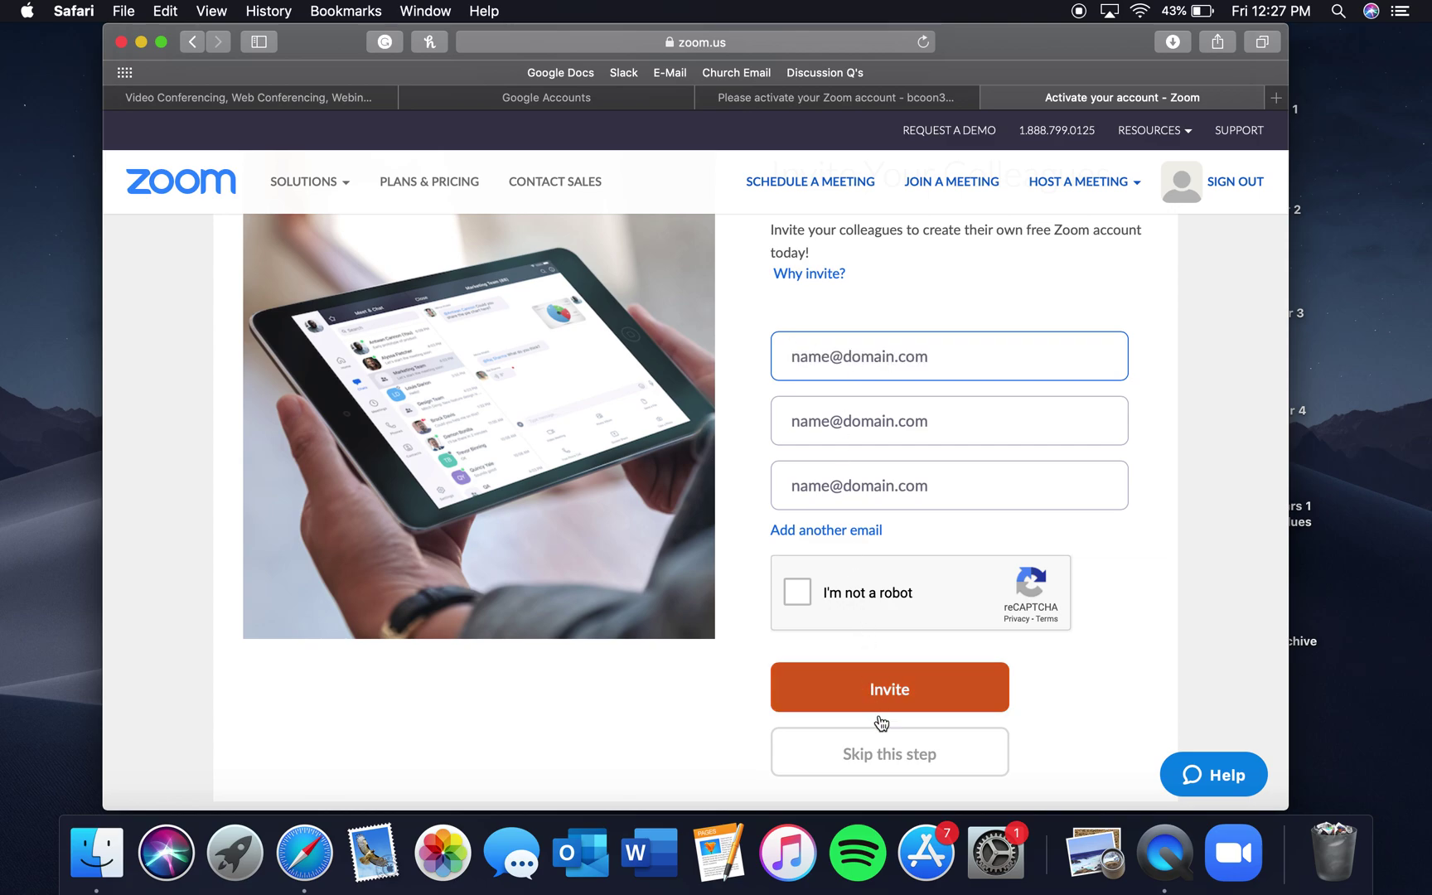
scroll(893, 768, down, 2)
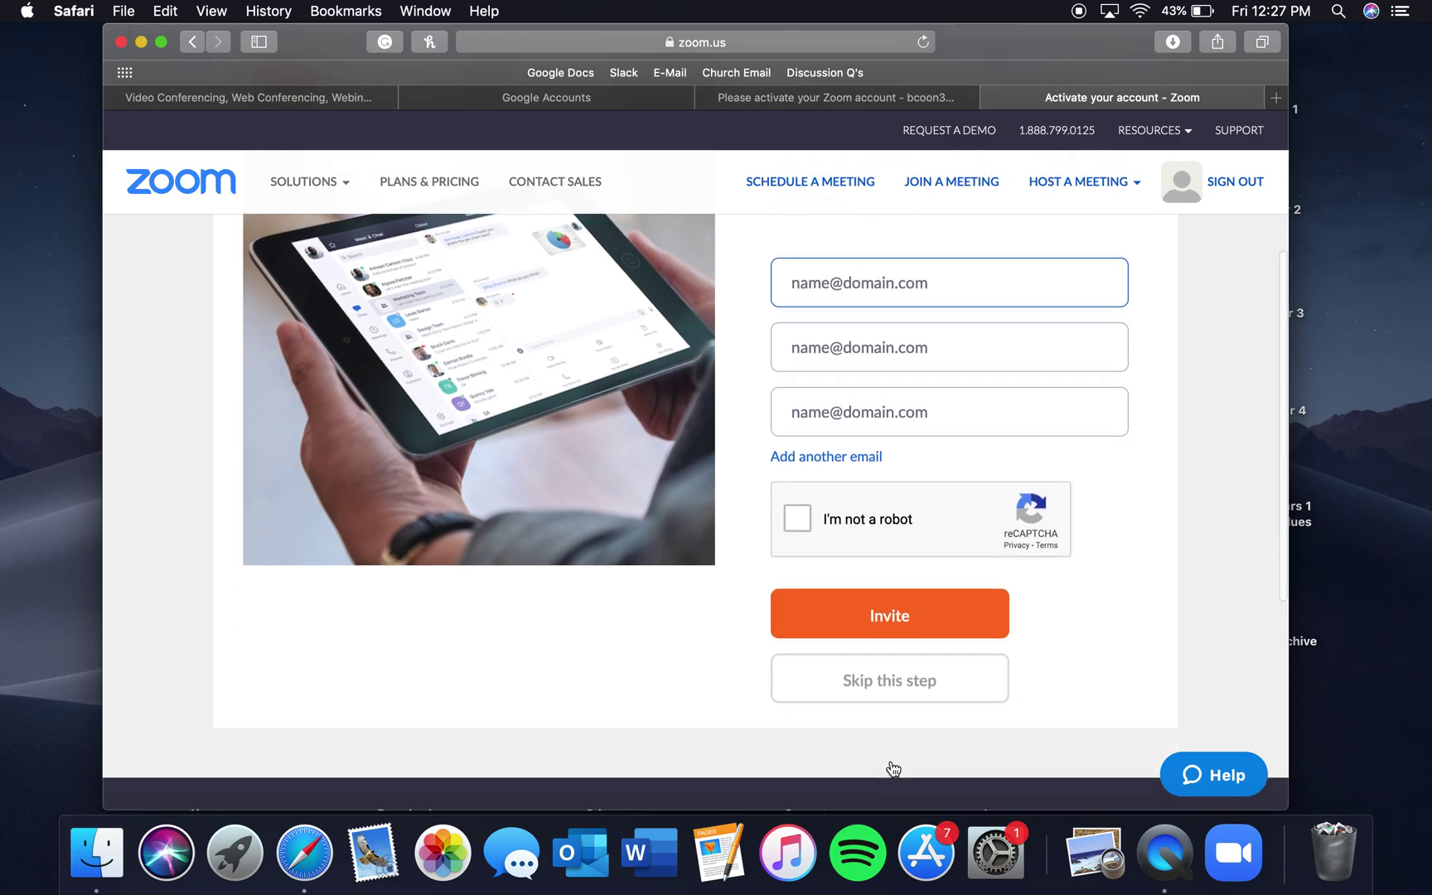
Skip inviting colleagues and review the test meeting page with its personal meeting URL
click(884, 683)
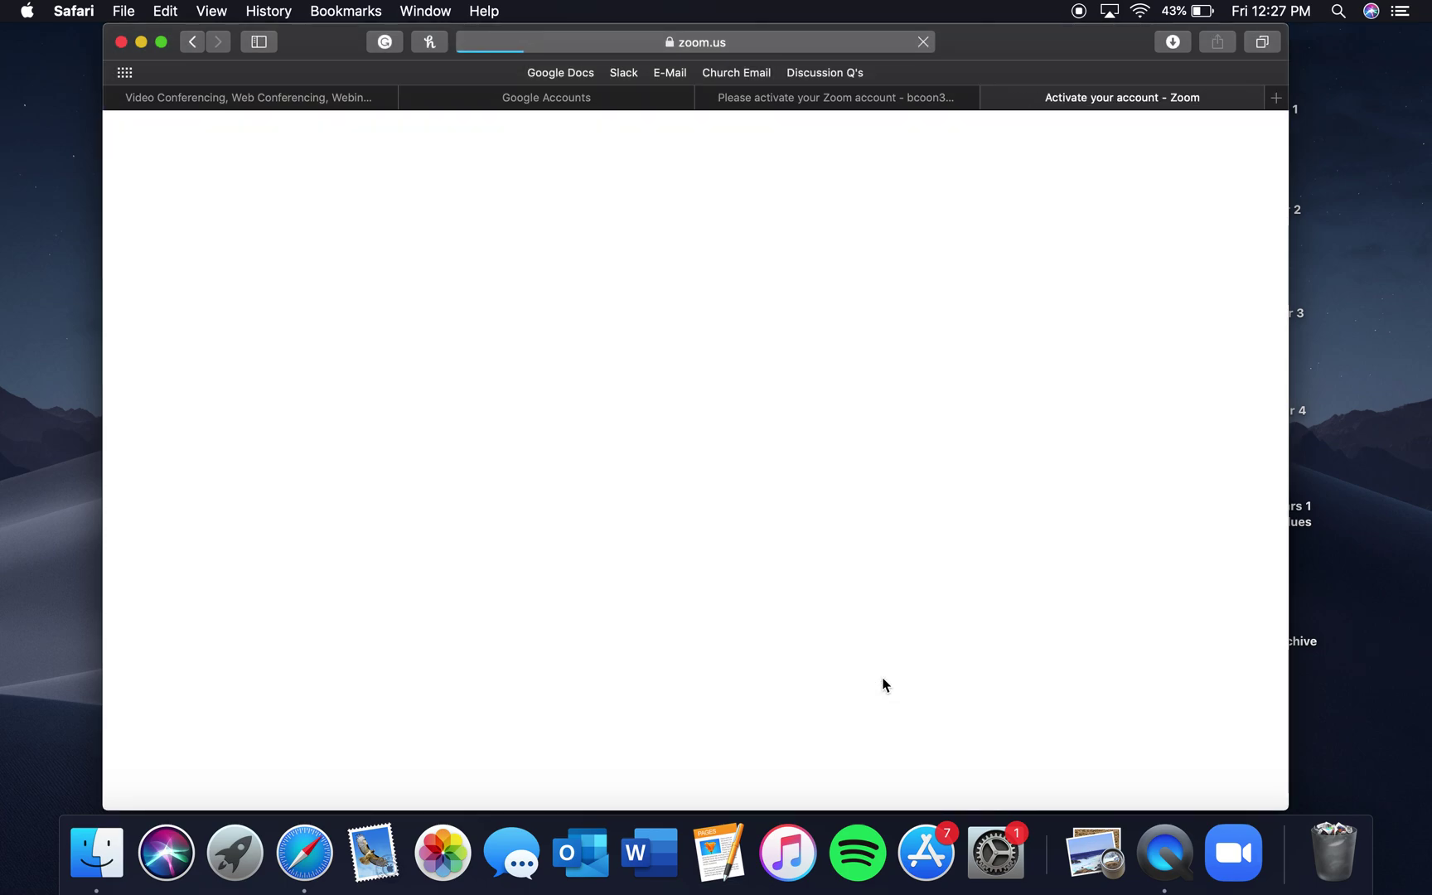
scroll(884, 683, down, 3)
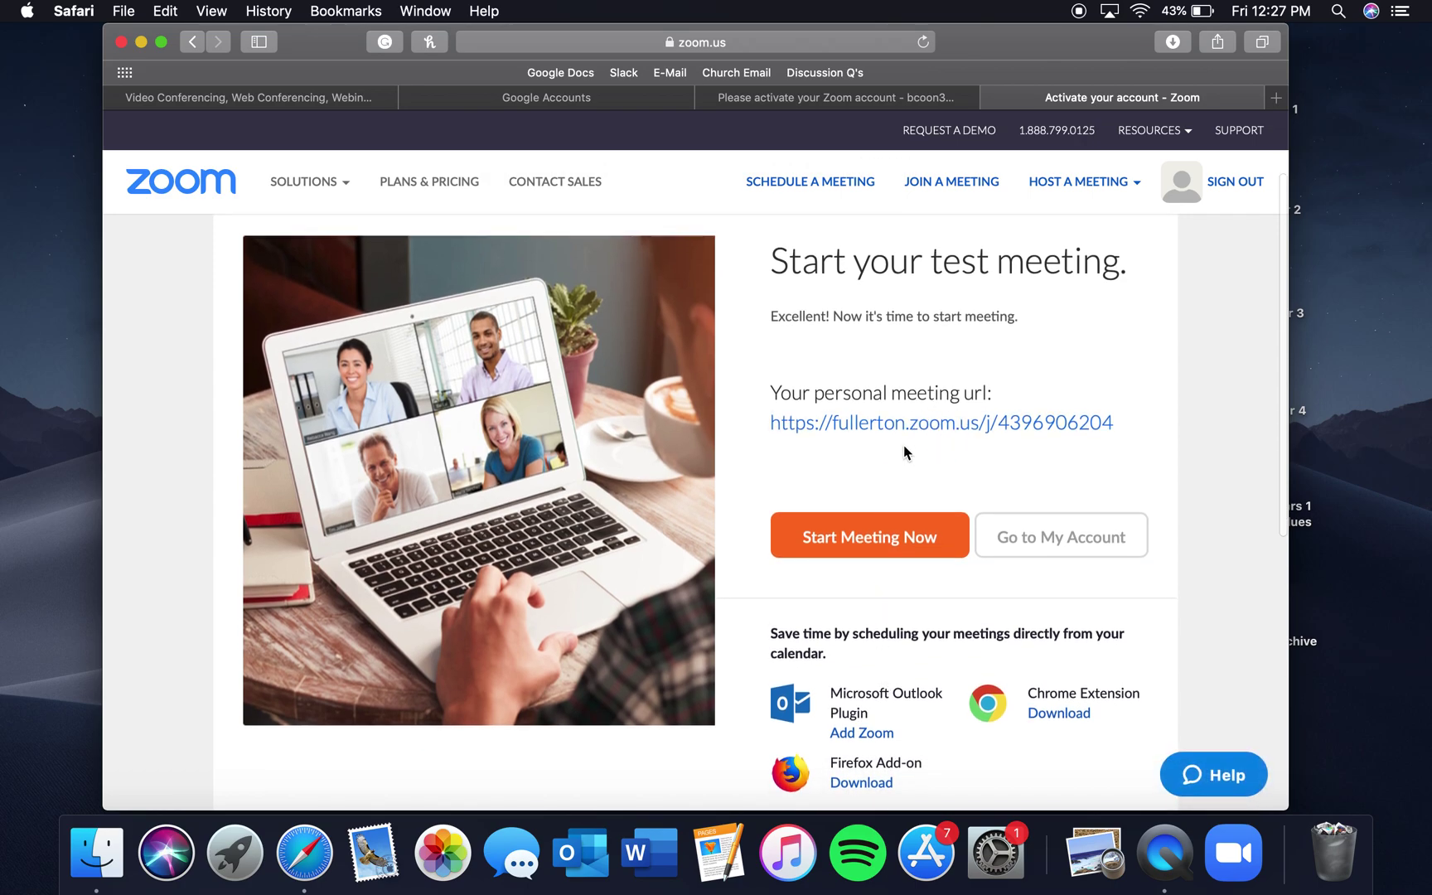
scroll(904, 449, up, 2)
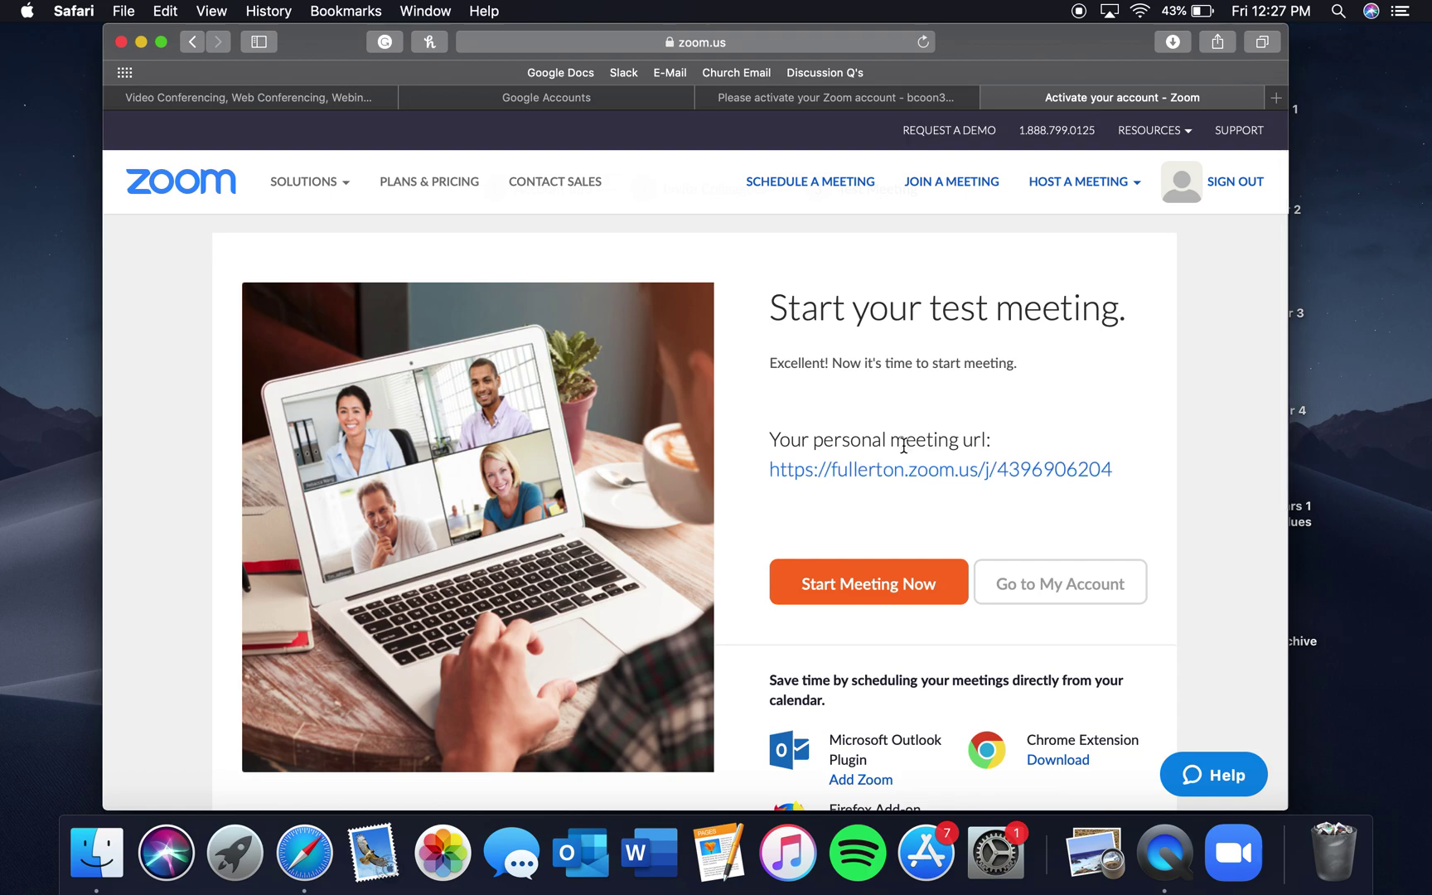
scroll(903, 445, up, 1)
scroll(902, 445, down, 1)
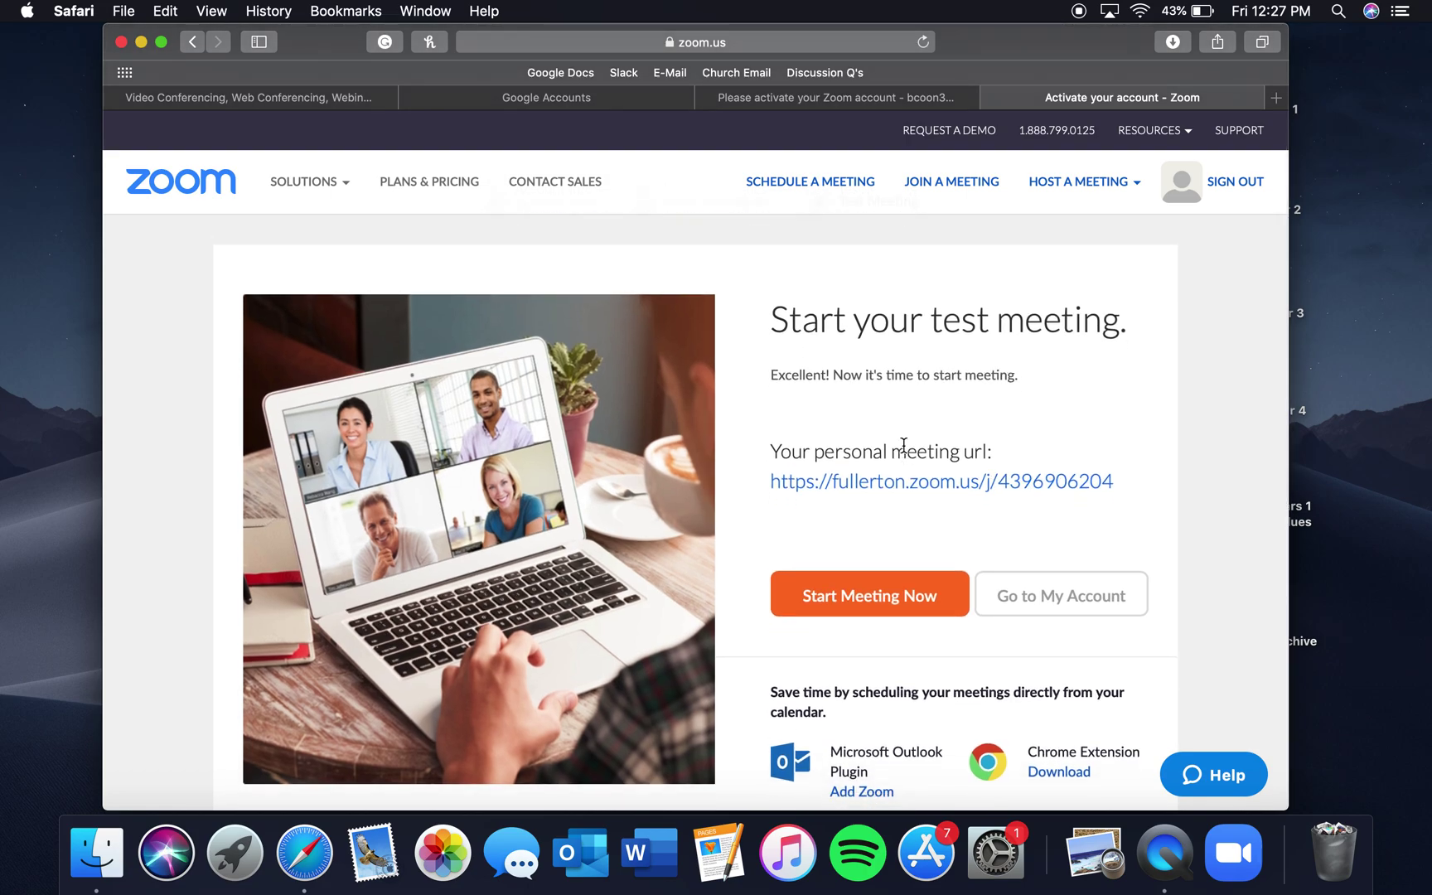
scroll(904, 445, up, 2)
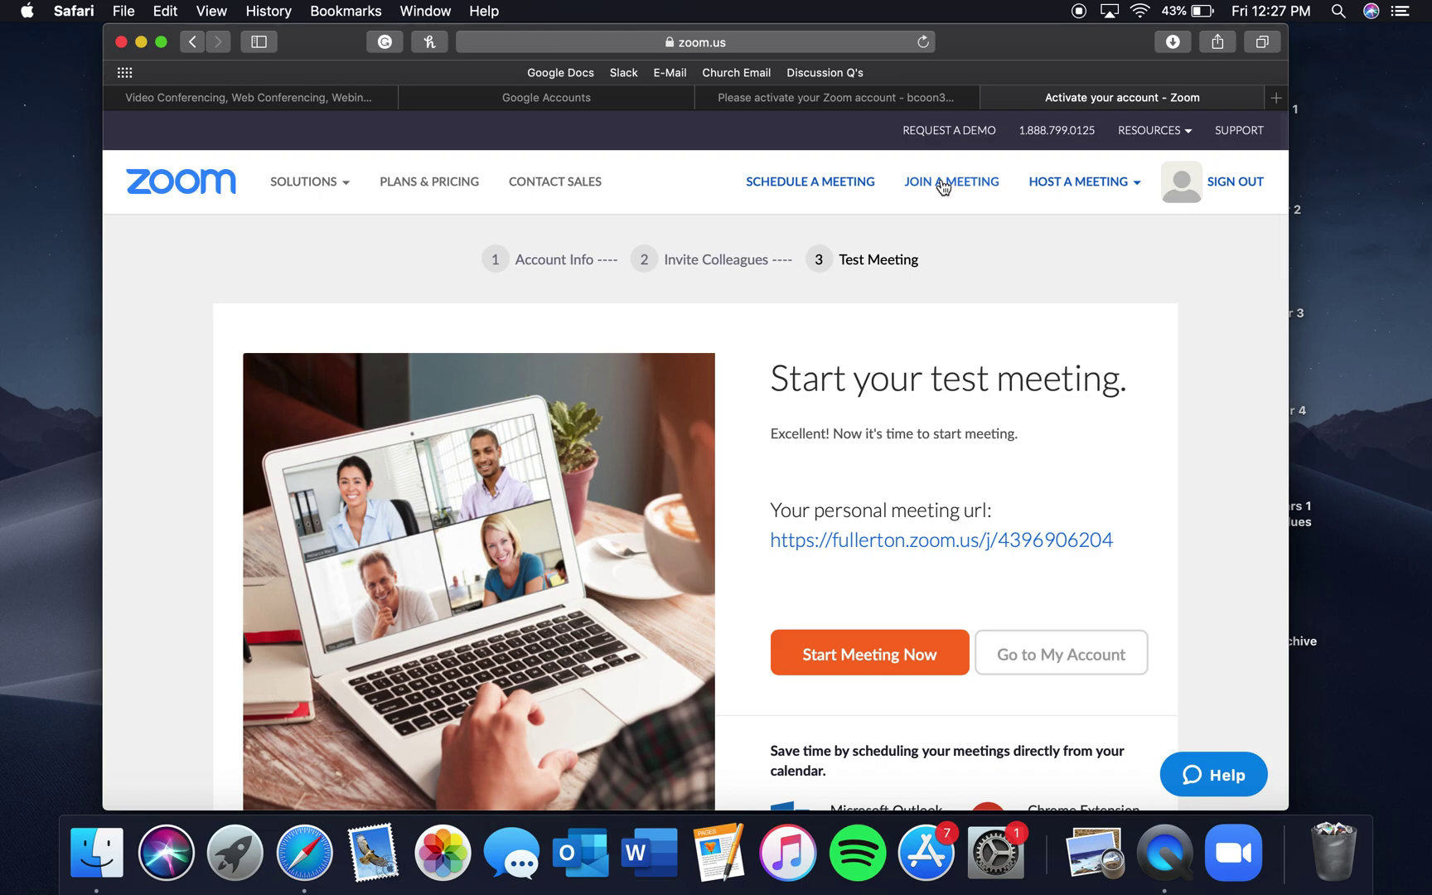
Join a meeting by pasting the copied meeting ID on the Join a Meeting page
click(942, 184)
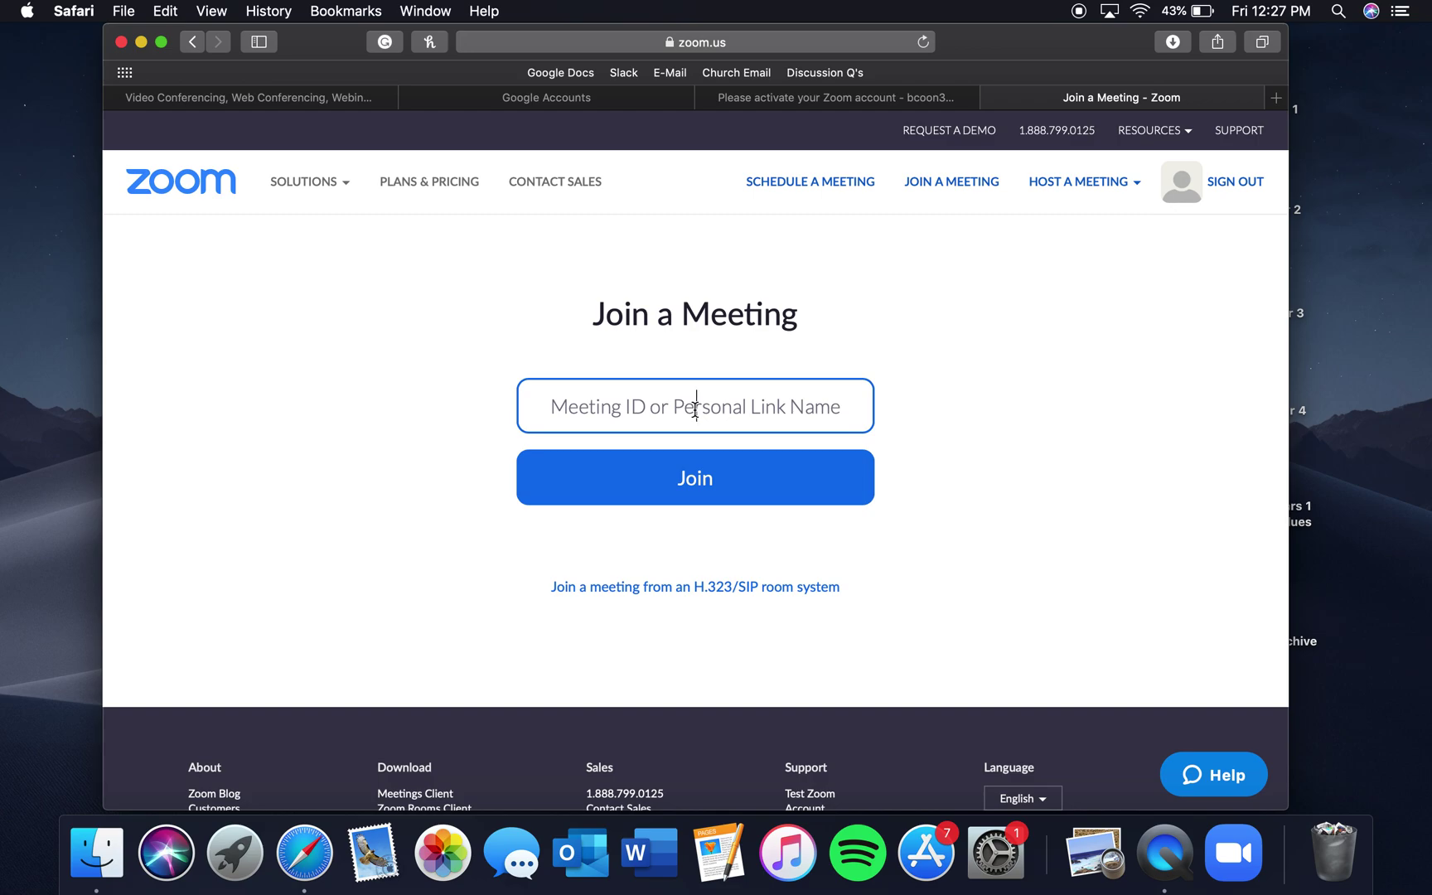
key(super+v)
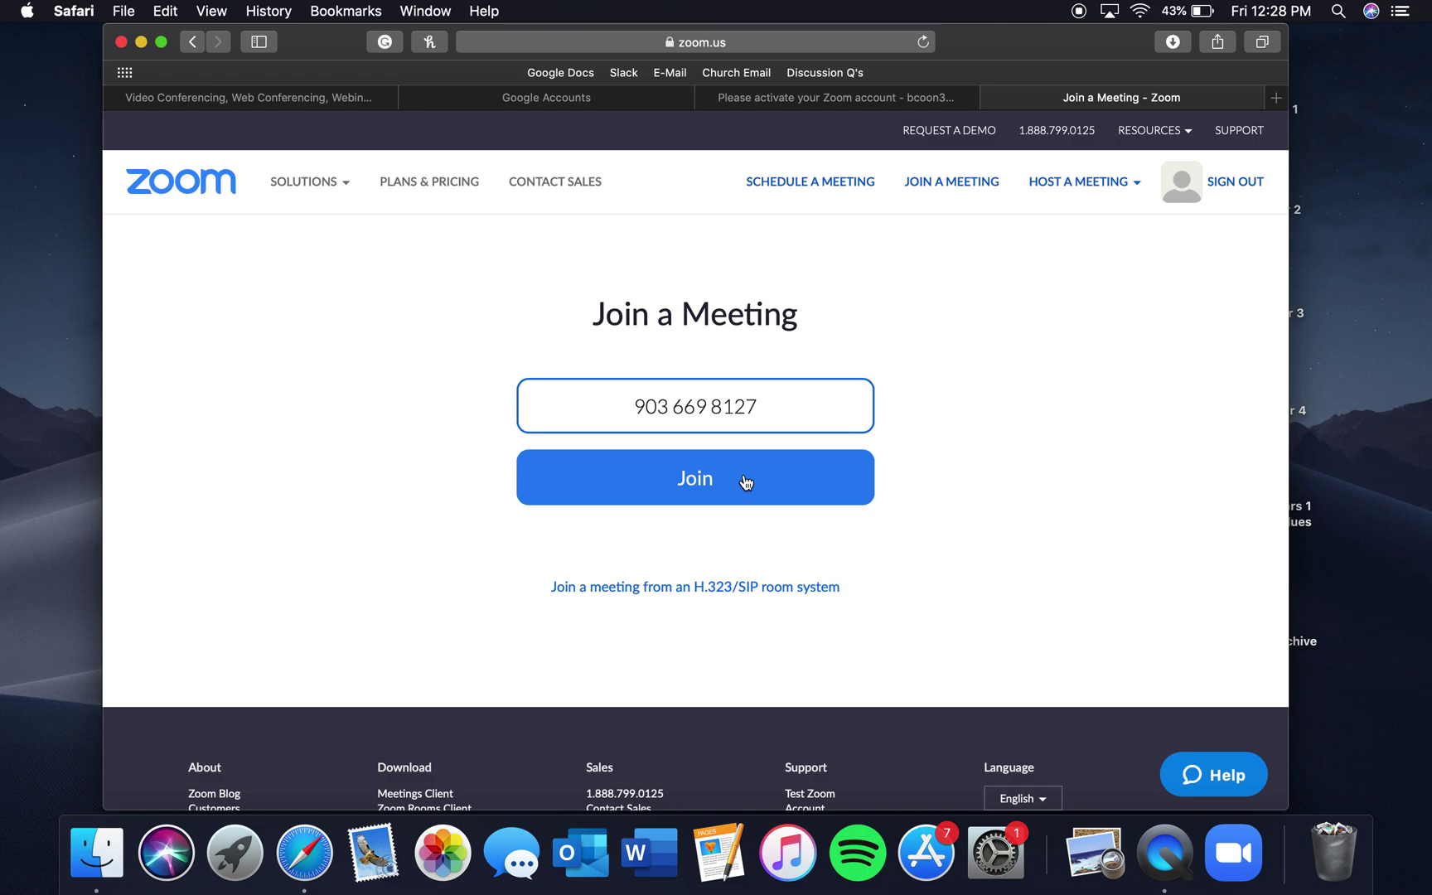
click(746, 481)
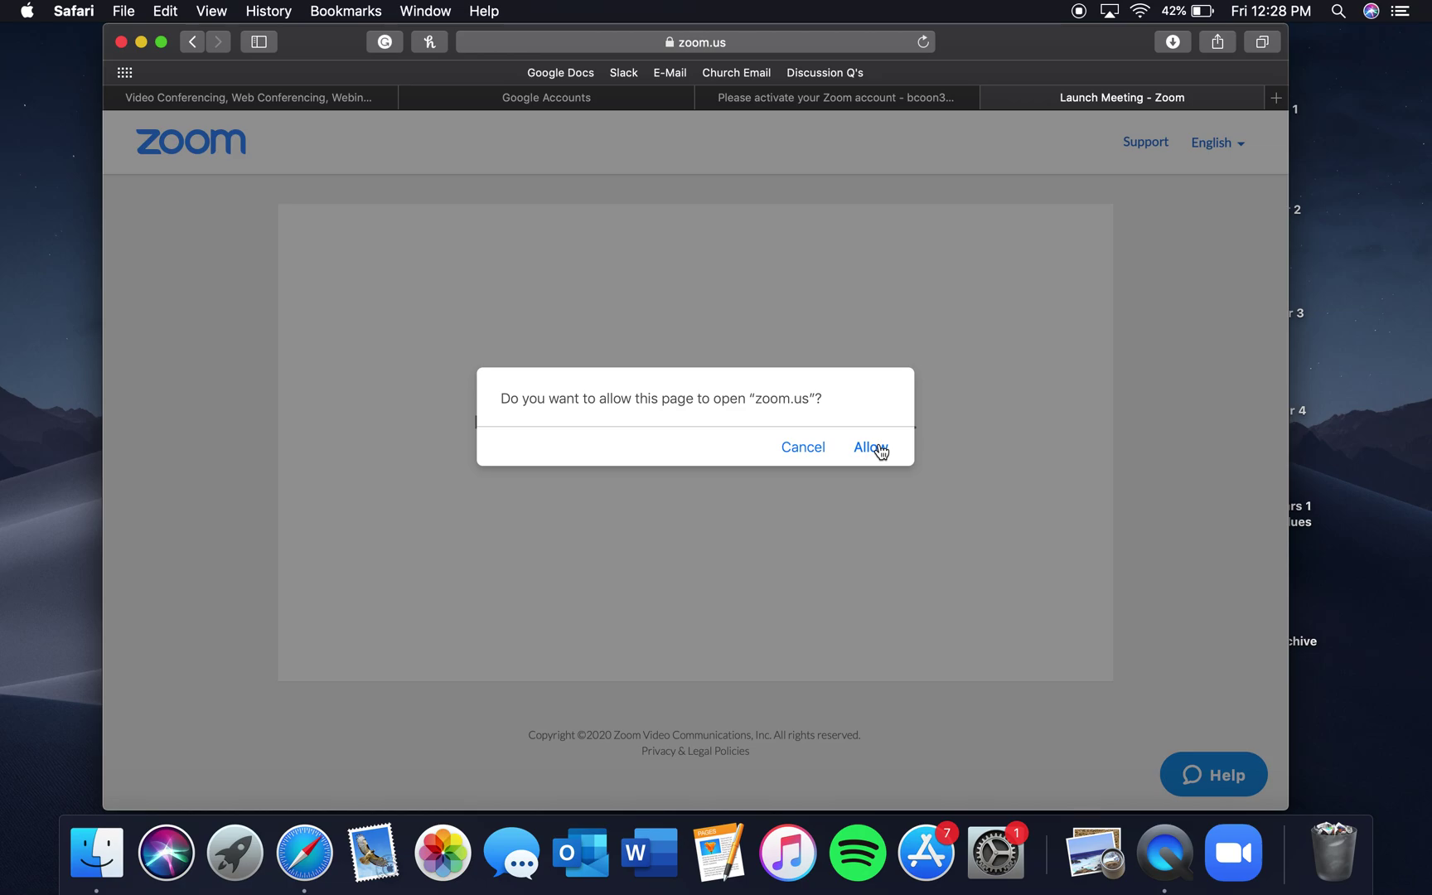
Allow the page to open zoom.us so the desktop app launches with video preview
click(877, 448)
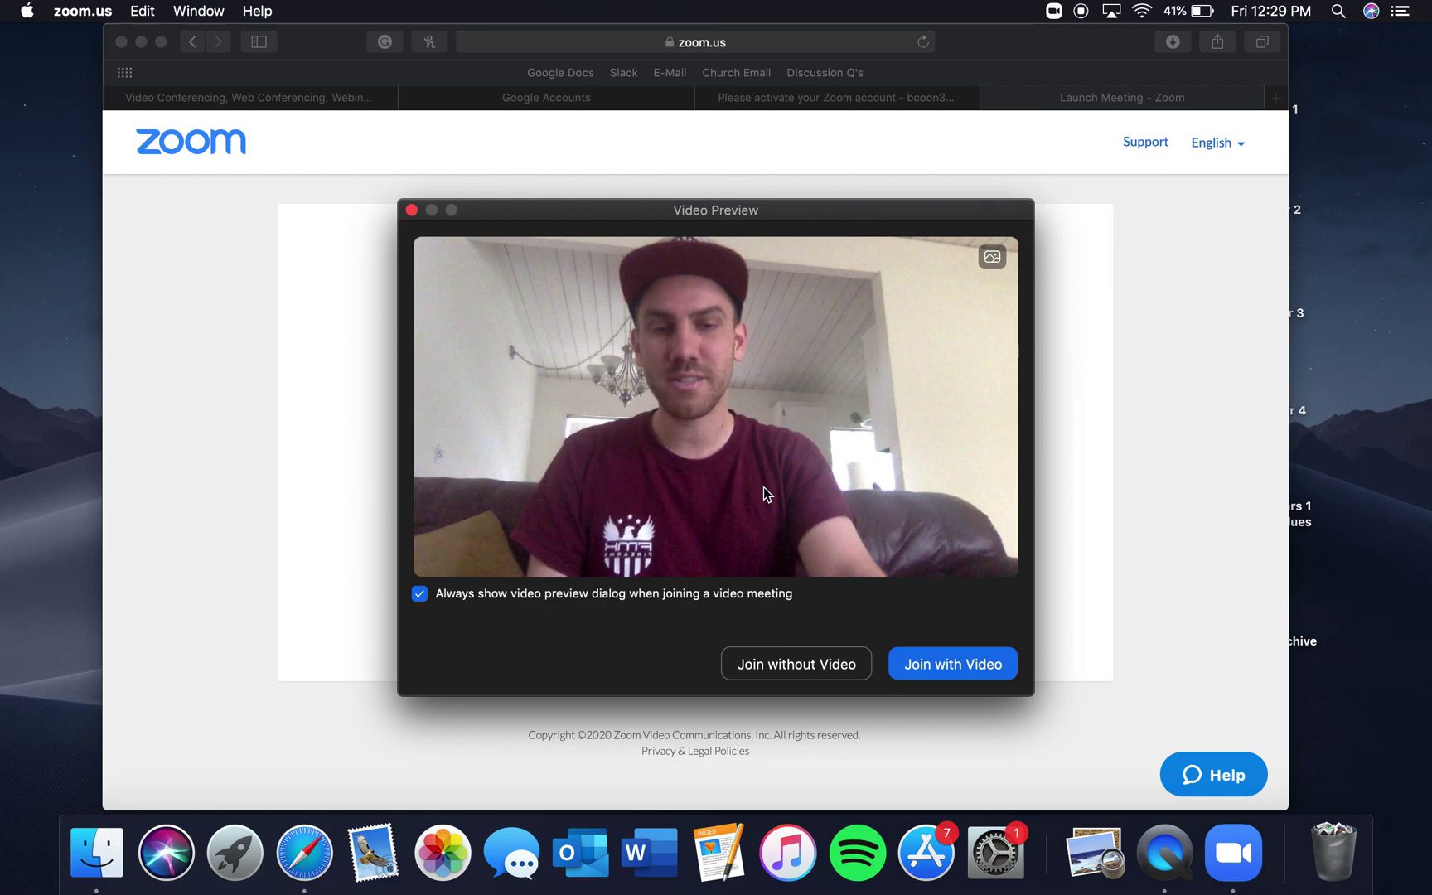
Enter the meeting with video on and join with computer audio
click(949, 662)
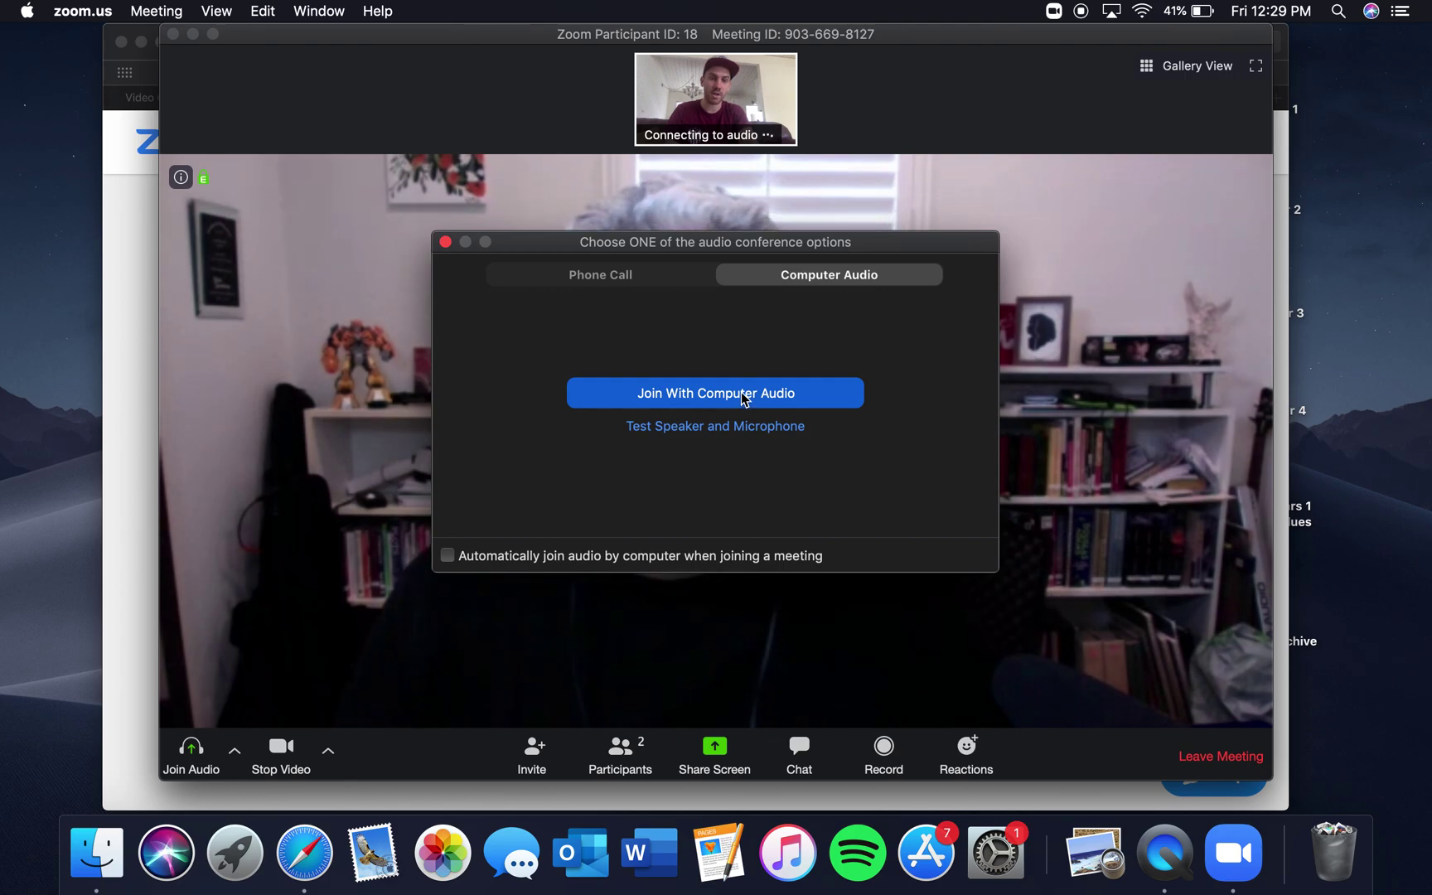
click(745, 400)
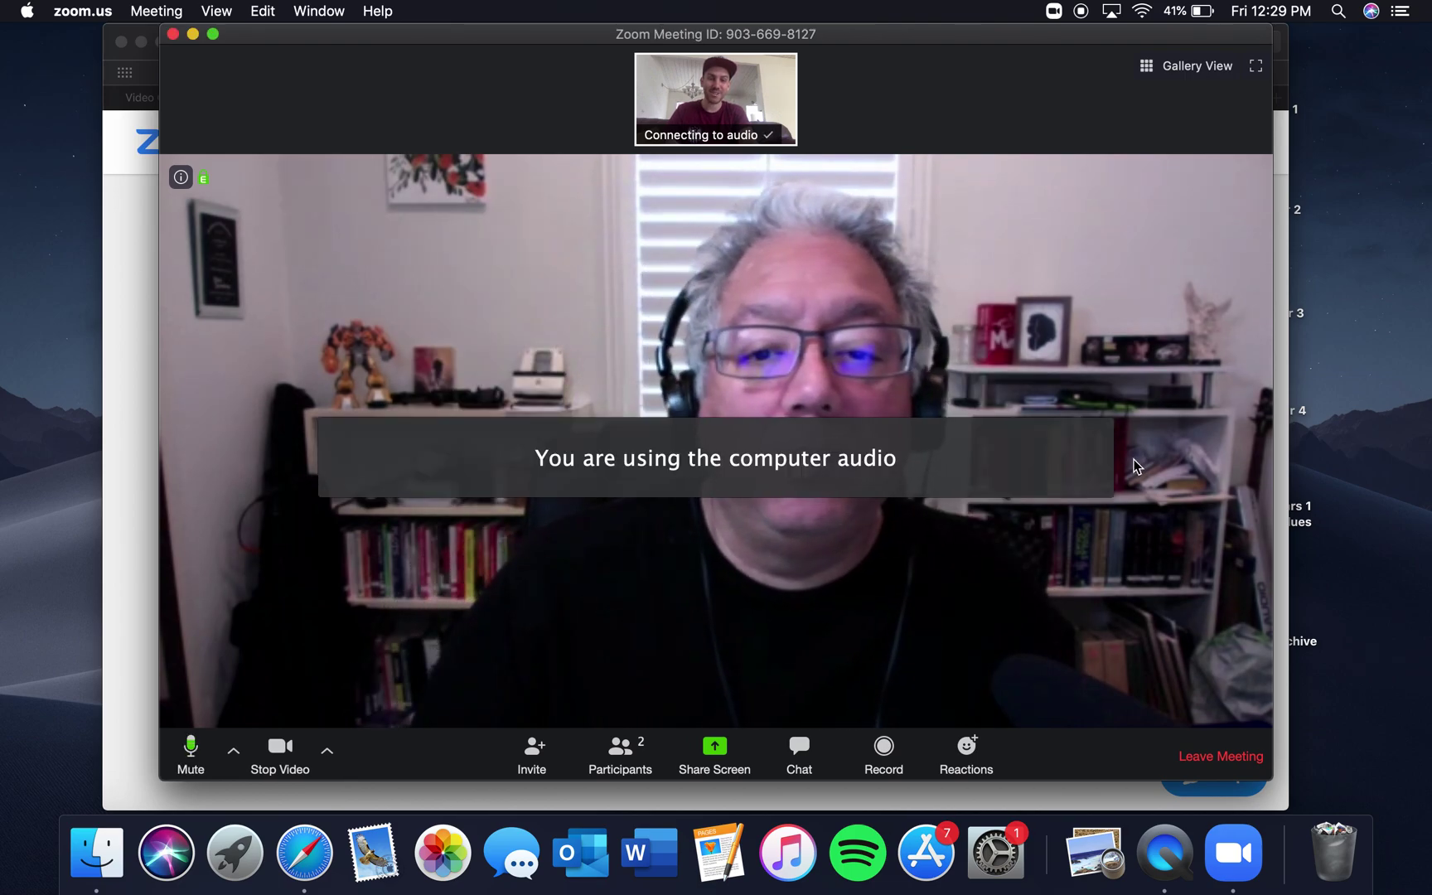